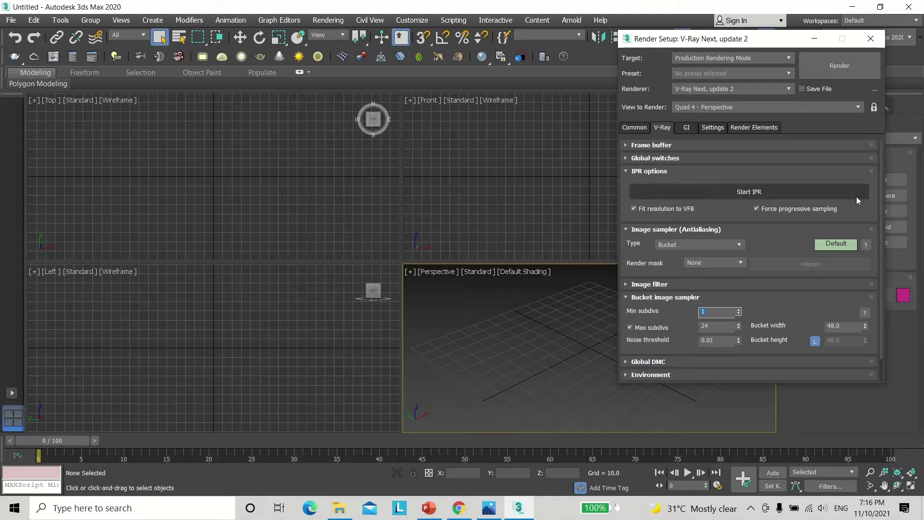
# Close the render setup and create a VRayPlane at the centre of the grid in the Perspective view.
pyautogui.click(870, 44)
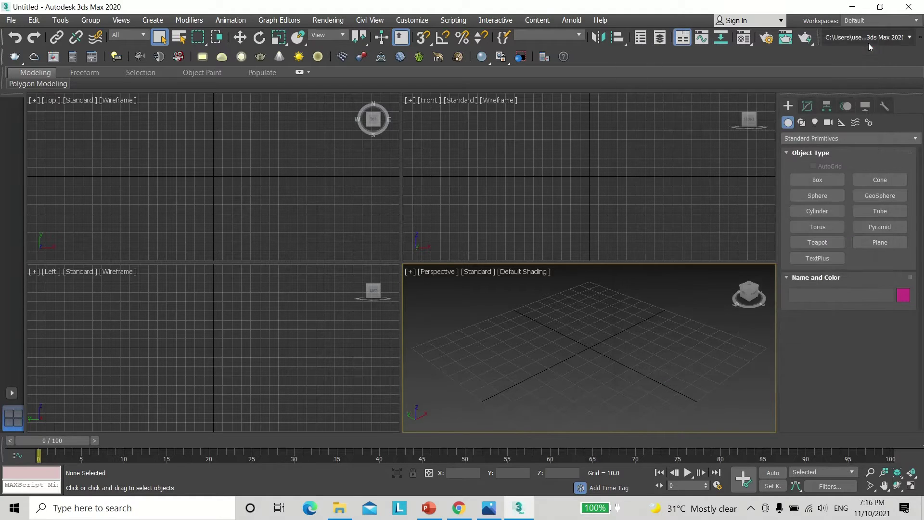
pyautogui.click(821, 139)
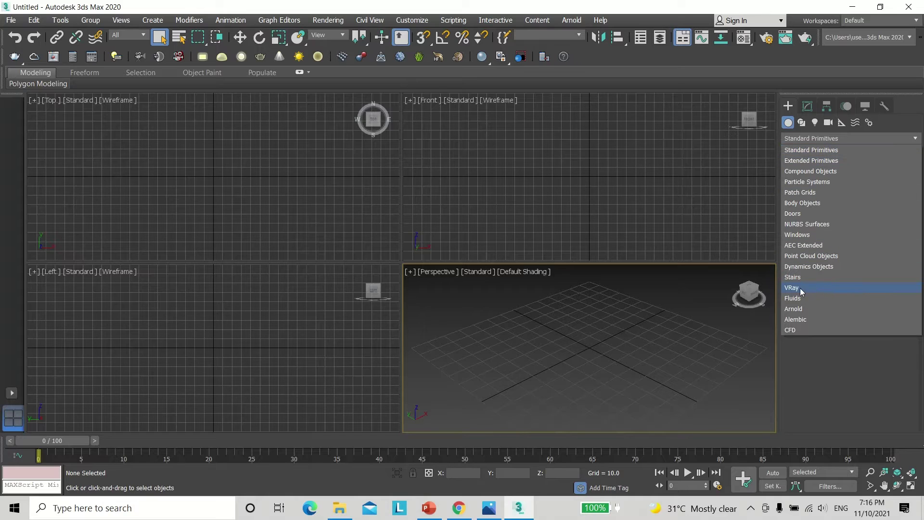
pyautogui.click(818, 286)
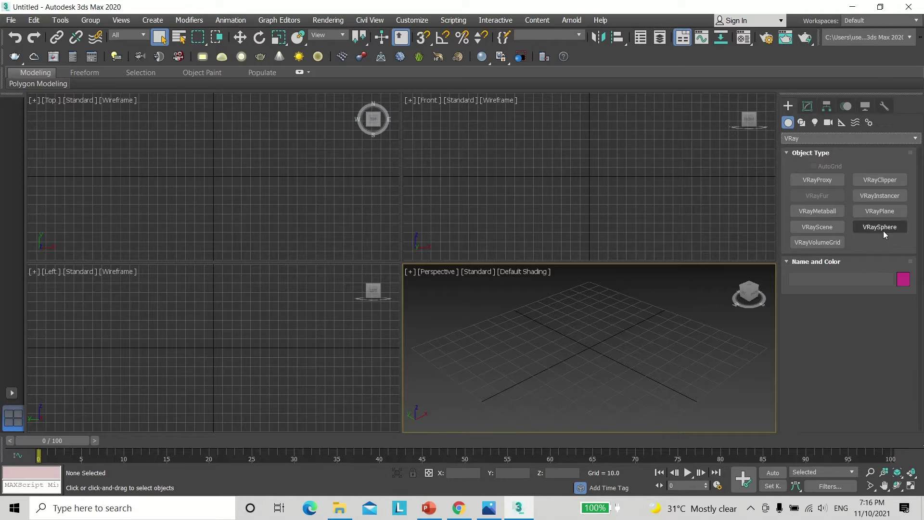
pyautogui.click(886, 212)
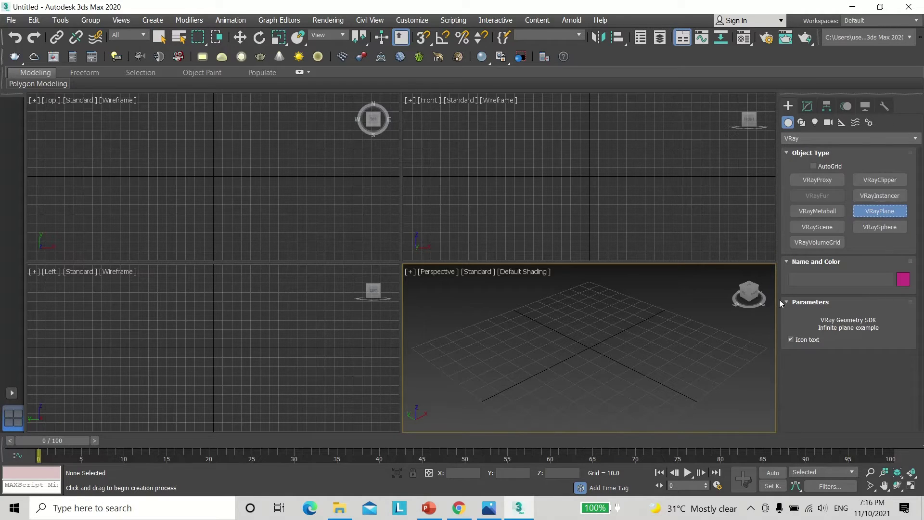
pyautogui.click(590, 346)
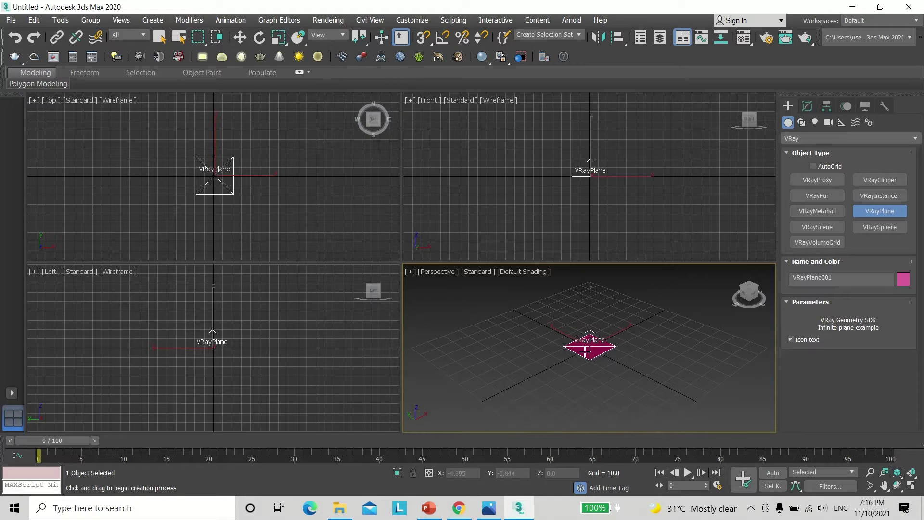
# Open the Material Editor and make the first material slot a VRayMtl.
pyautogui.press('m')
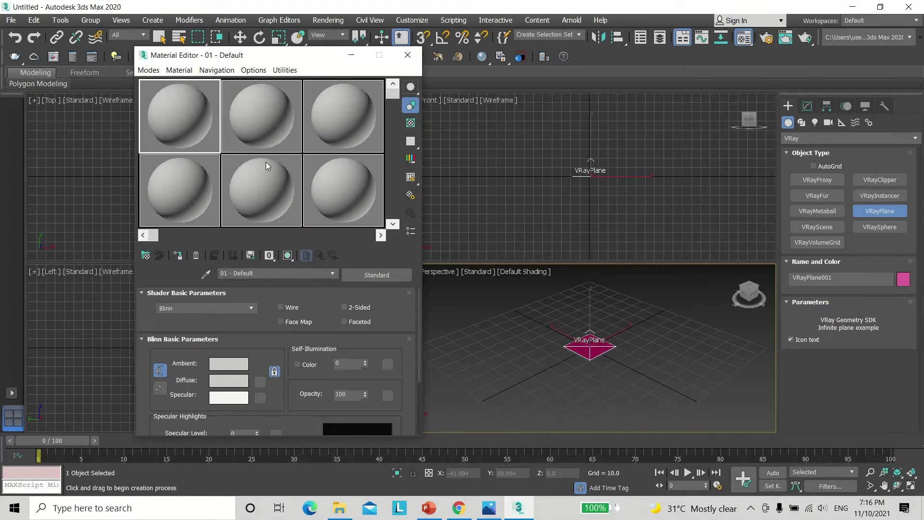
pyautogui.click(147, 255)
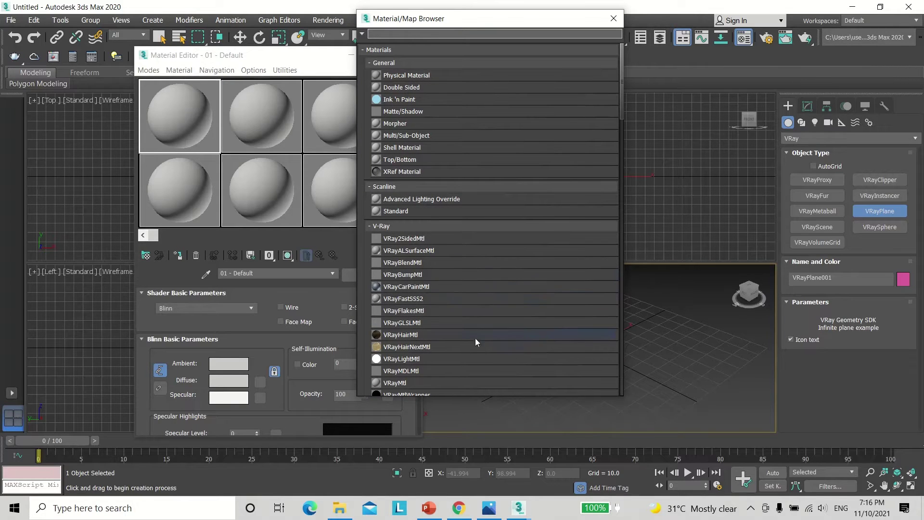
pyautogui.doubleClick(421, 384)
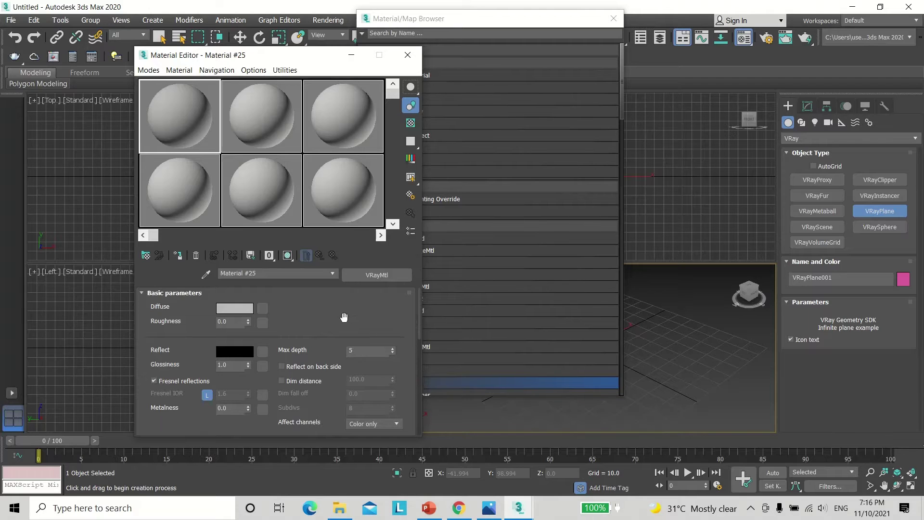
# Set the material's diffuse colour to bright cyan with RGB 28, 236, 246.
pyautogui.click(242, 313)
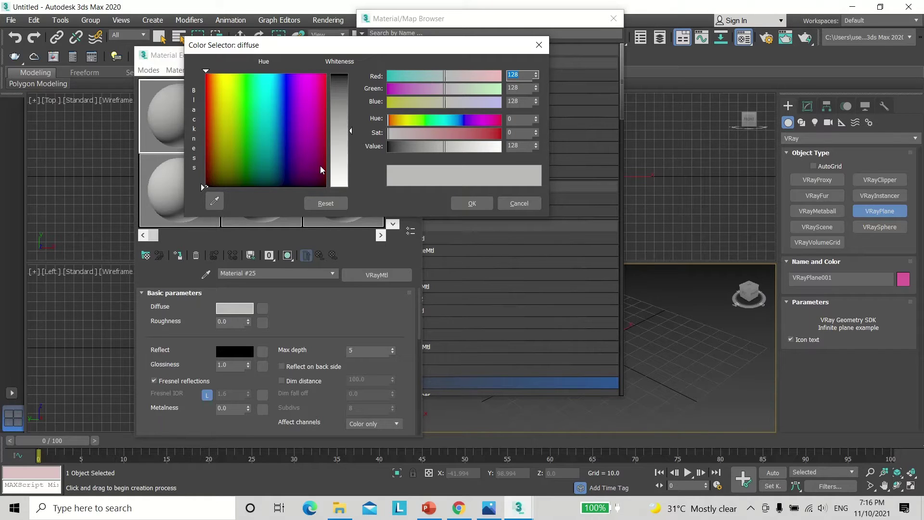
pyautogui.click(268, 83)
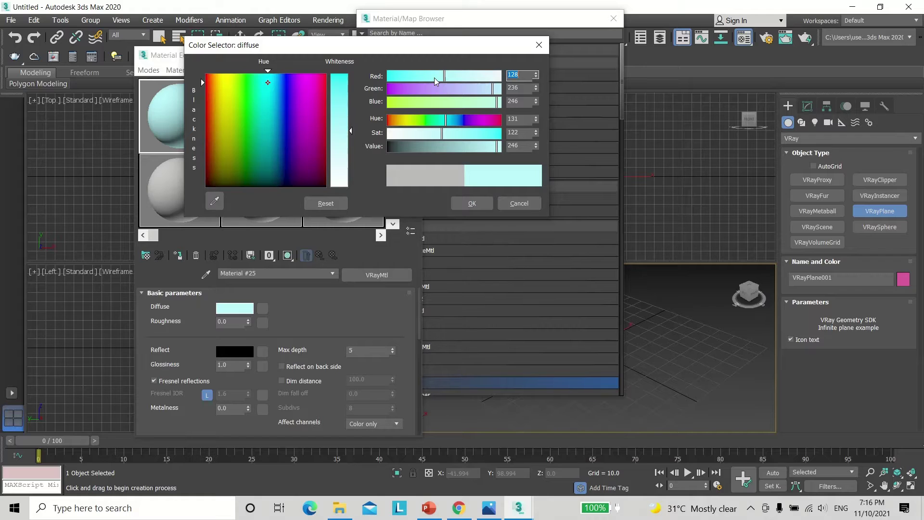
pyautogui.press('Tab')
pyautogui.click(525, 76)
pyautogui.click(536, 77)
pyautogui.moveTo(537, 79); pyautogui.dragTo(537, 125)
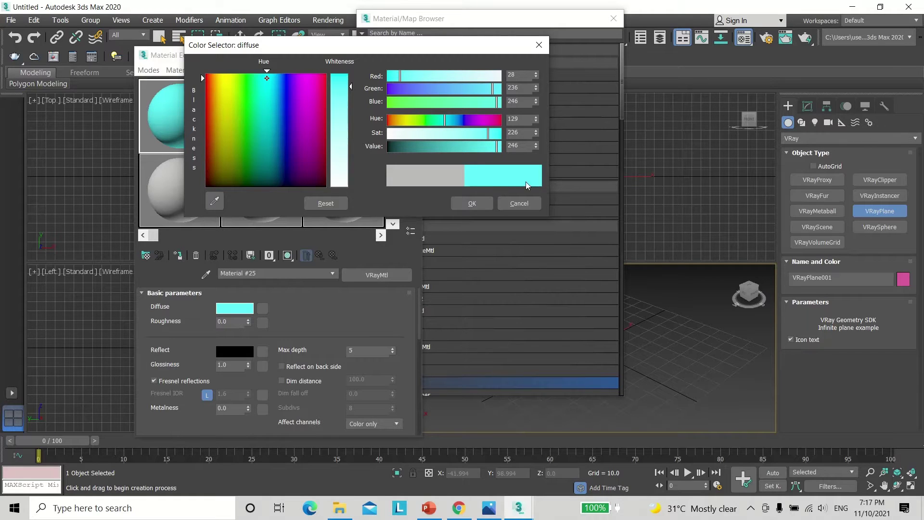
pyautogui.click(461, 205)
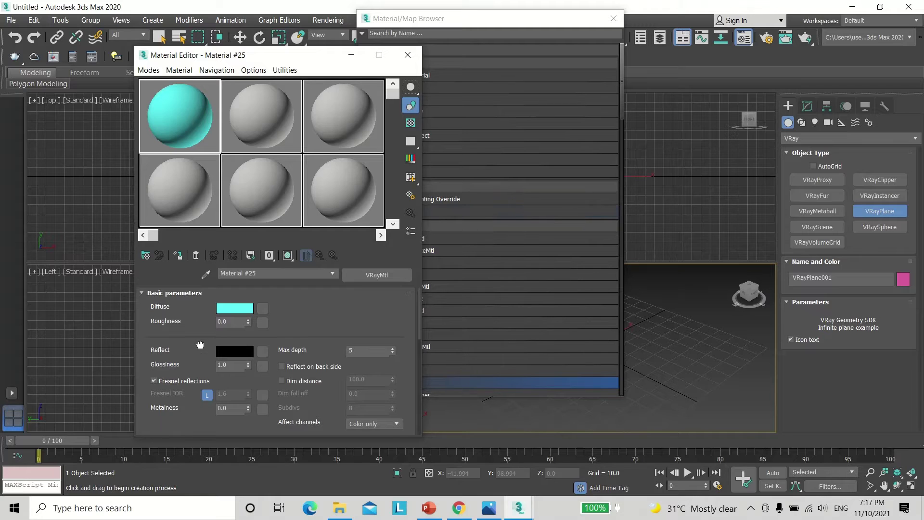
# Lighten the material's diffuse colour to a pale cyan with RGB 104, 244, 249.
pyautogui.moveTo(197, 344); pyautogui.dragTo(193, 332)
pyautogui.click(246, 302)
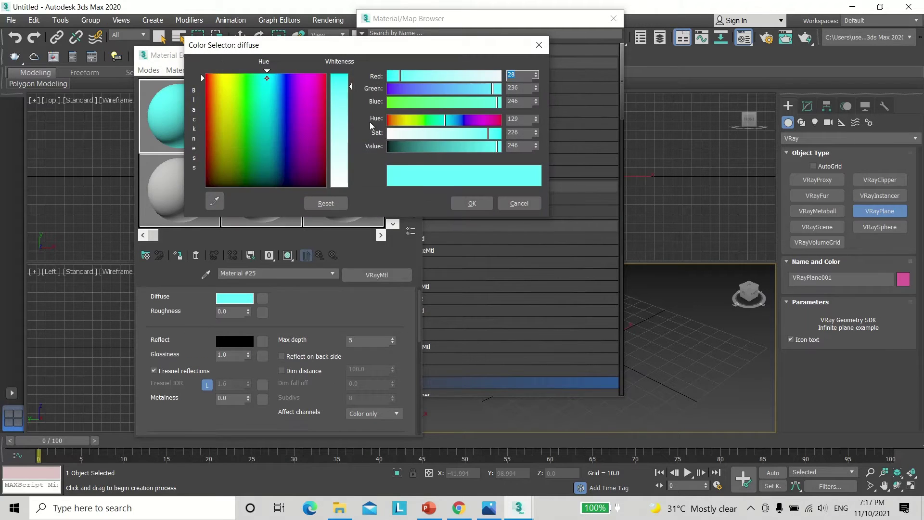
pyautogui.moveTo(345, 96); pyautogui.dragTo(345, 120)
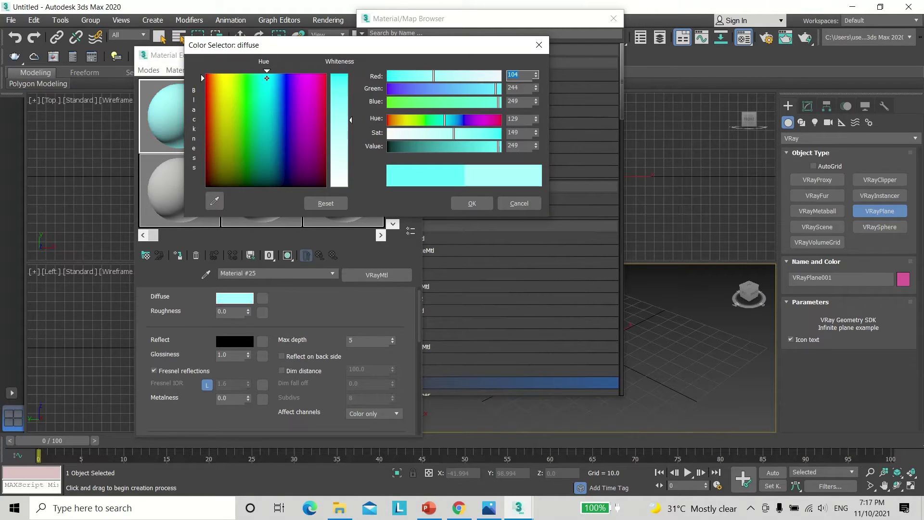
pyautogui.click(461, 208)
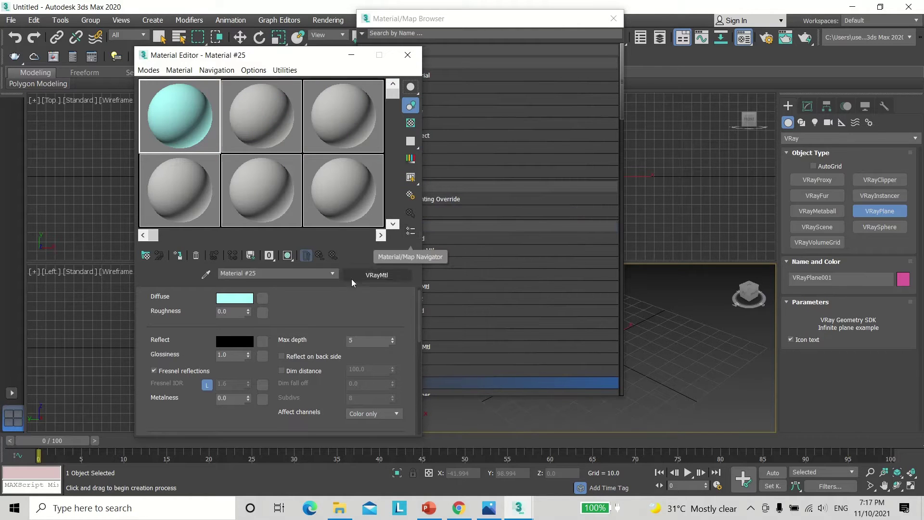
# Set the material's reflection colour to grey with RGB 92, 92, 92 and lower the reflection glossiness slightly below 1.0.
pyautogui.click(233, 343)
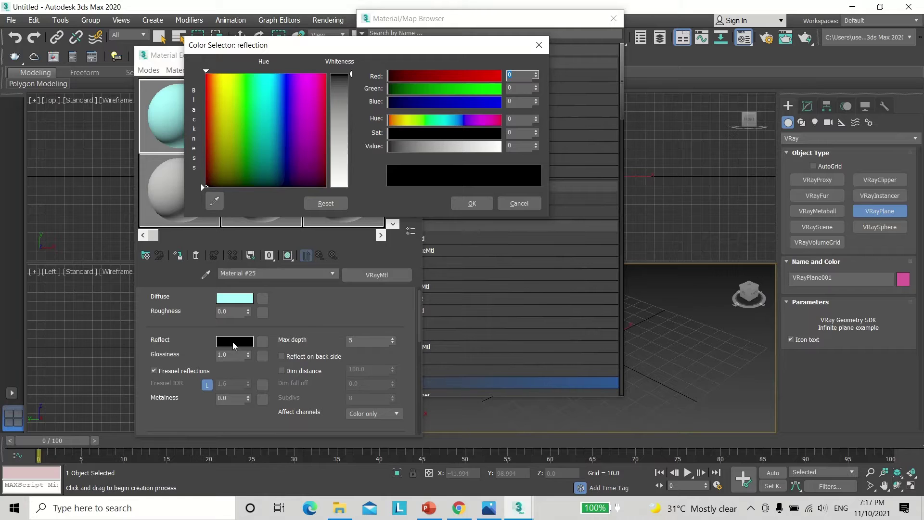
pyautogui.click(346, 110)
pyautogui.moveTo(345, 110); pyautogui.dragTo(346, 108)
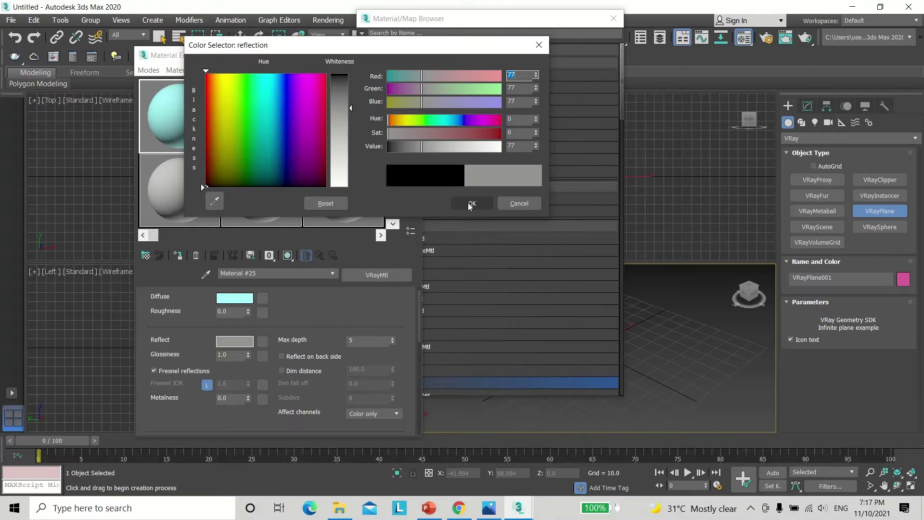
pyautogui.moveTo(344, 109); pyautogui.dragTo(343, 115)
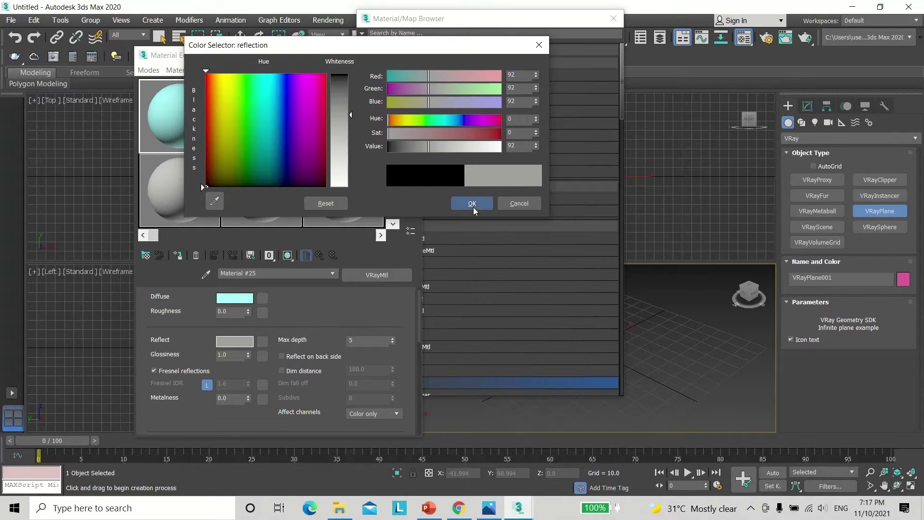
pyautogui.click(471, 204)
pyautogui.scroll(-1, 289, 330)
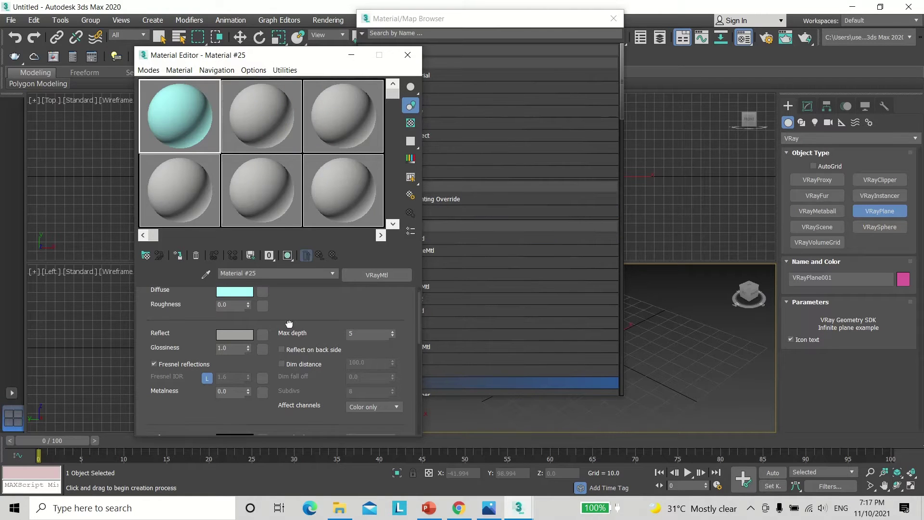
pyautogui.moveTo(248, 350); pyautogui.dragTo(246, 366)
# Set the material's refraction colour to a near-white grey slightly brighter than RGB 210.
pyautogui.scroll(-3, 250, 337)
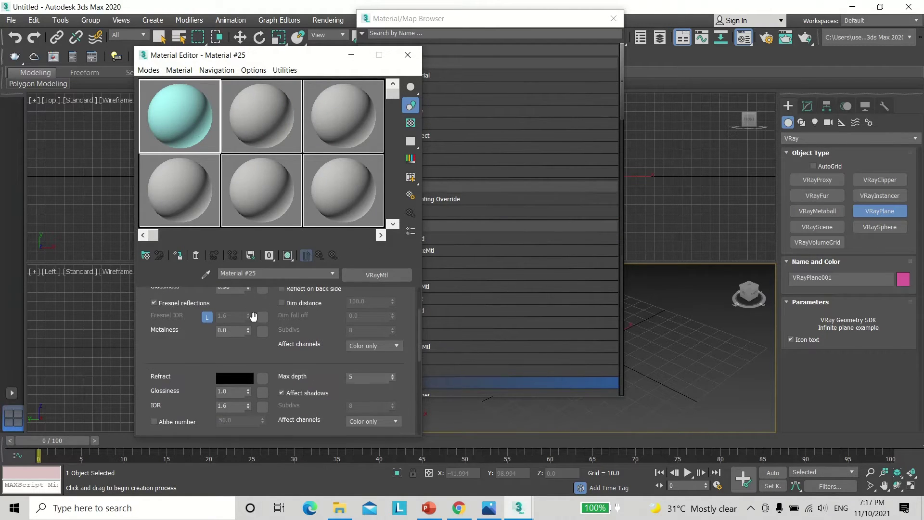
pyautogui.click(236, 379)
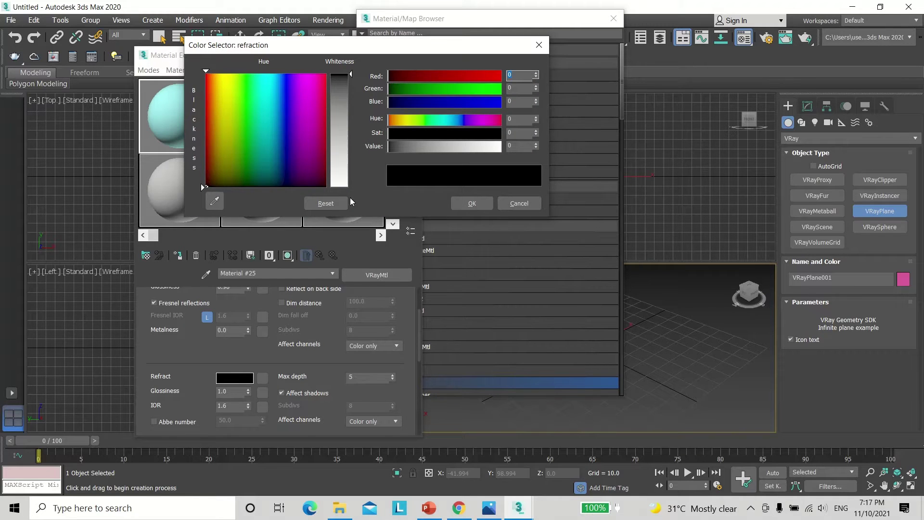
pyautogui.click(347, 167)
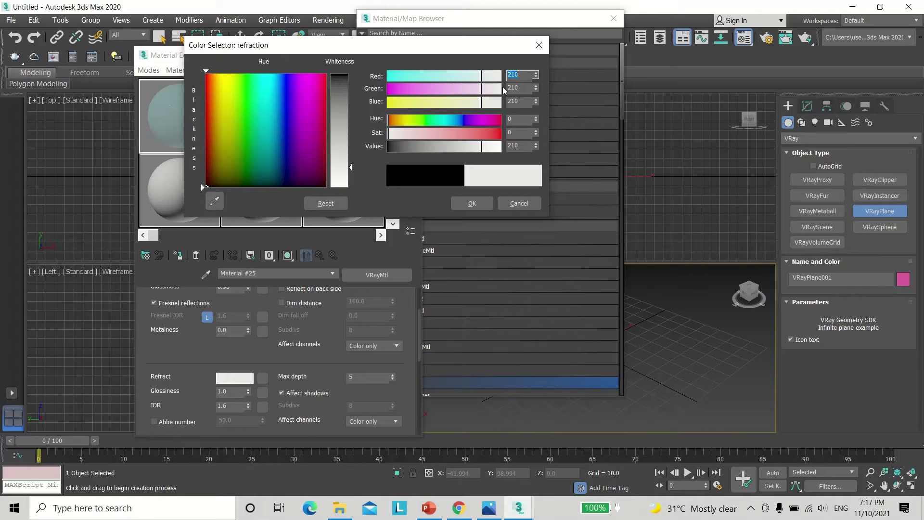
pyautogui.click(535, 79)
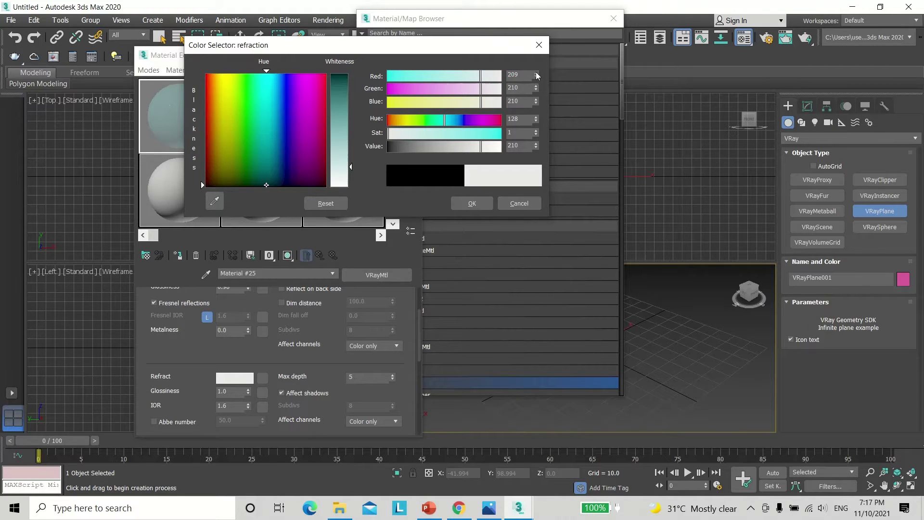
pyautogui.moveTo(348, 165); pyautogui.dragTo(348, 169)
pyautogui.click(482, 207)
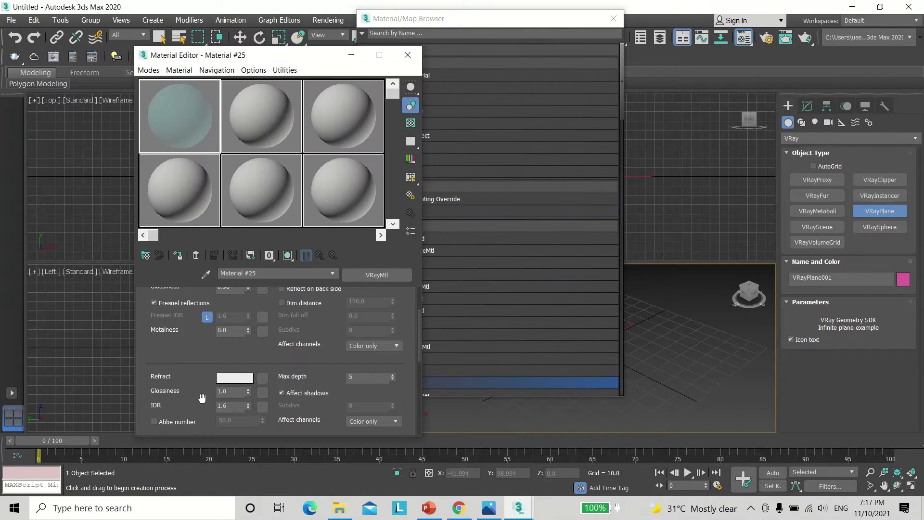
# Collapse the BRDF settings and assign a Noise map to the material's bump channel.
pyautogui.moveTo(201, 395); pyautogui.dragTo(210, 171)
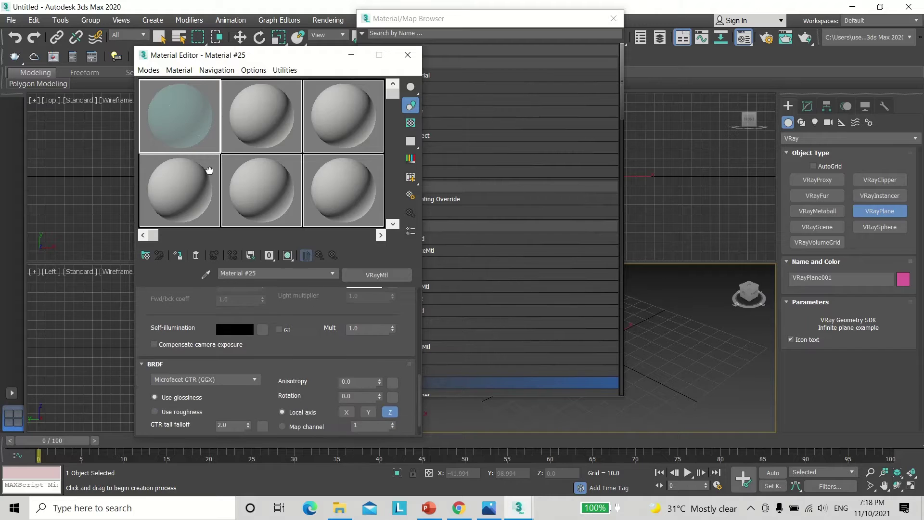
pyautogui.click(253, 361)
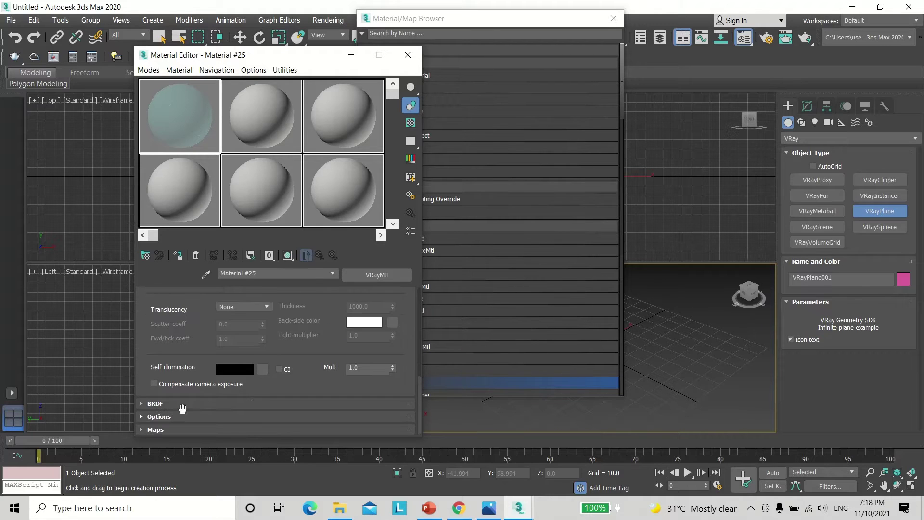
pyautogui.click(173, 429)
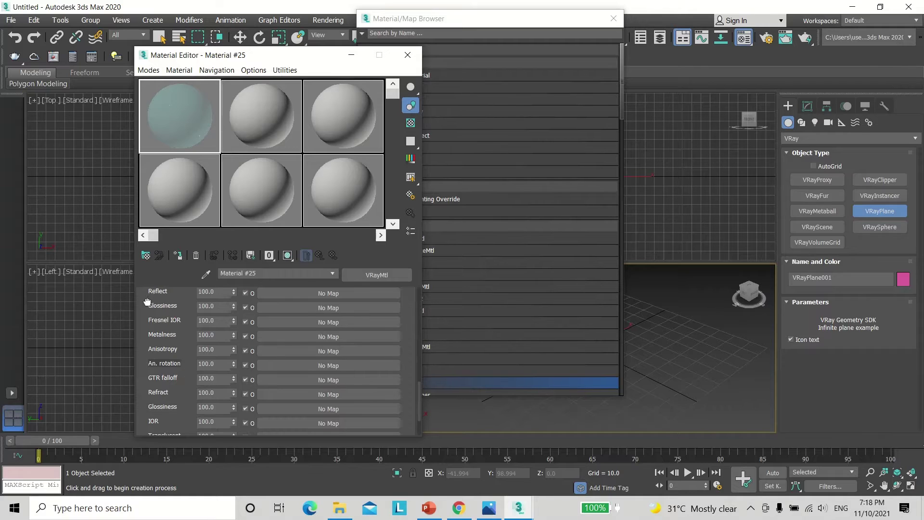
pyautogui.moveTo(149, 301); pyautogui.dragTo(150, 422)
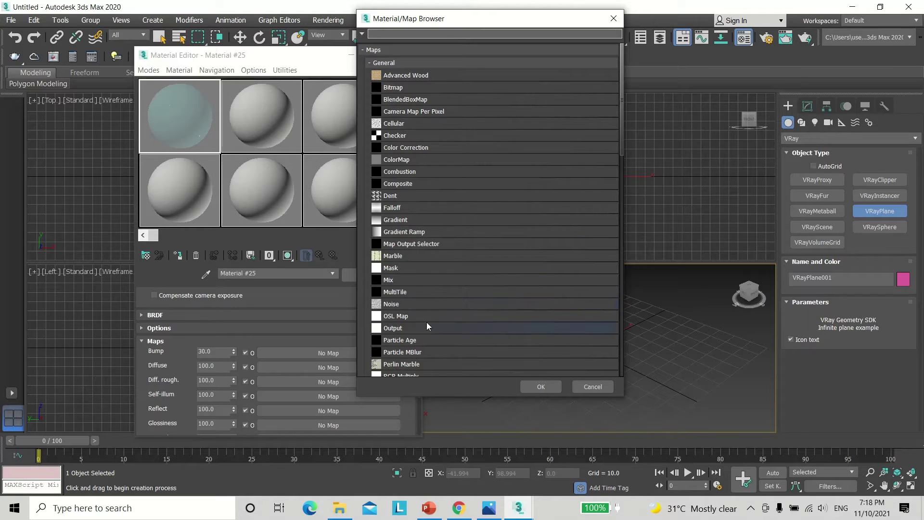
pyautogui.doubleClick(415, 304)
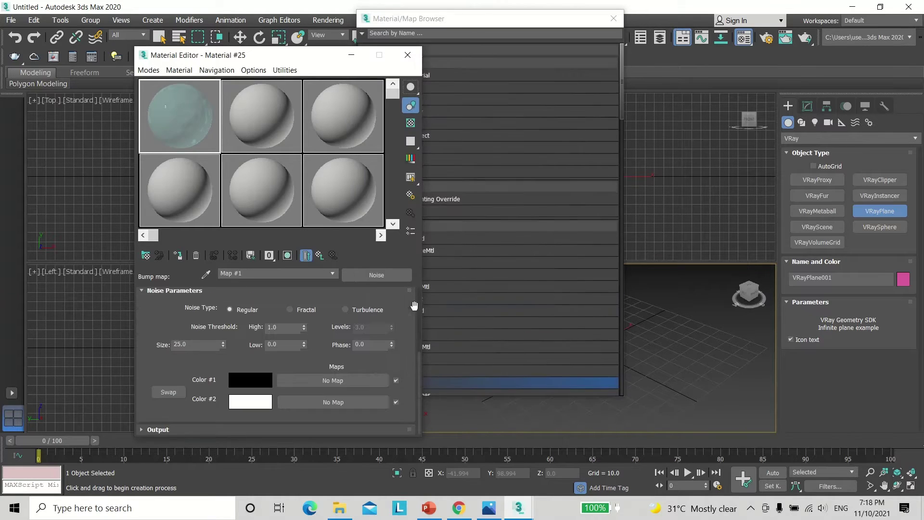
# Set the bump noise to Turbulence with 5 levels and its Color #2 to dark grey with RGB 29, 28, 28.
pyautogui.click(345, 310)
pyautogui.click(377, 328)
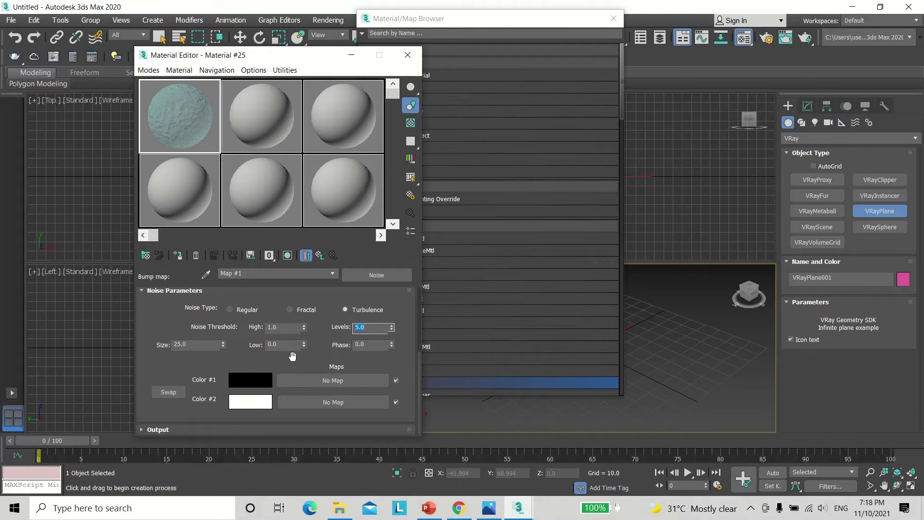
pyautogui.click(257, 407)
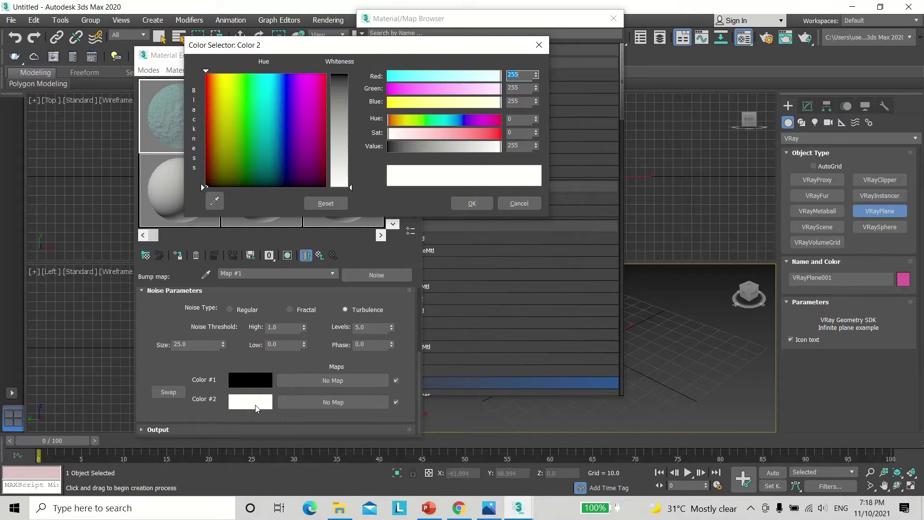
pyautogui.click(344, 91)
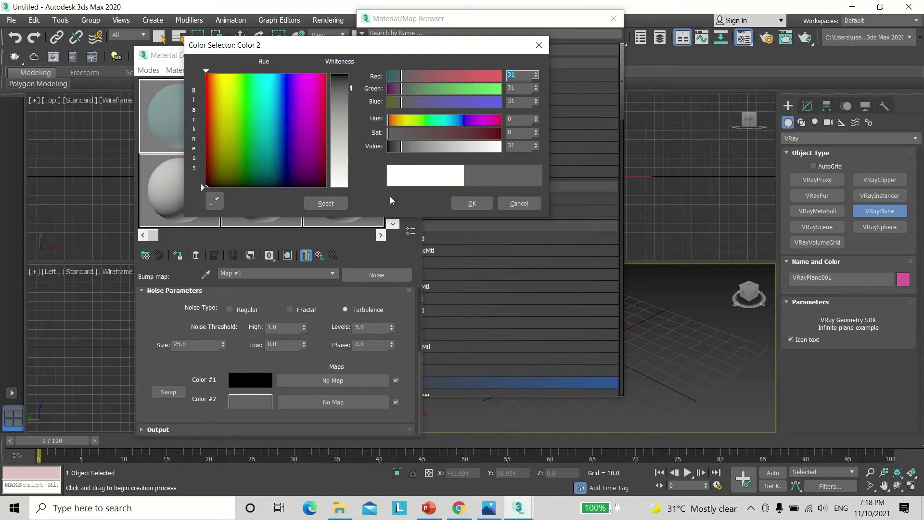
pyautogui.moveTo(351, 89); pyautogui.dragTo(352, 87)
pyautogui.click(474, 204)
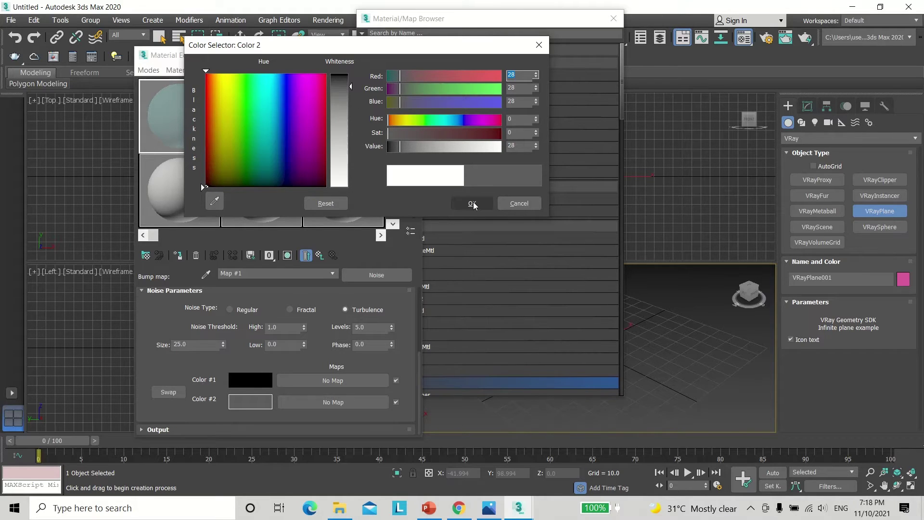
pyautogui.click(536, 73)
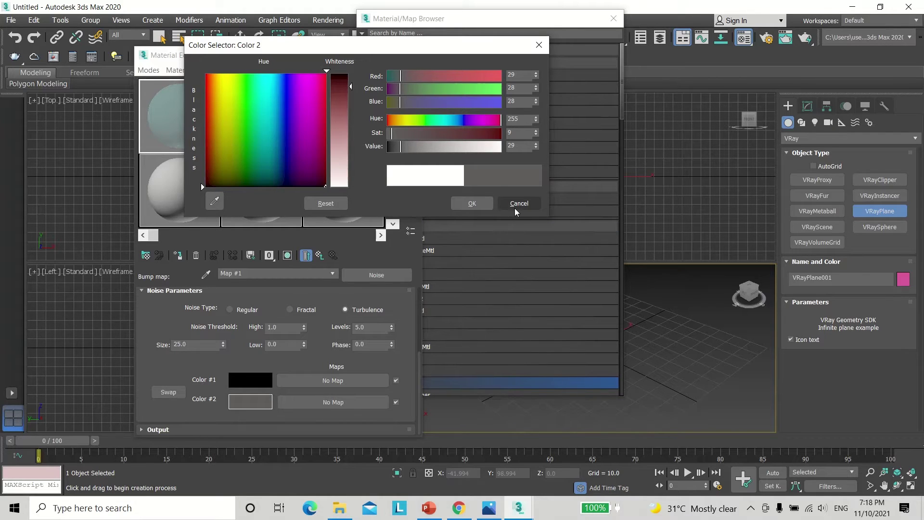
pyautogui.click(475, 205)
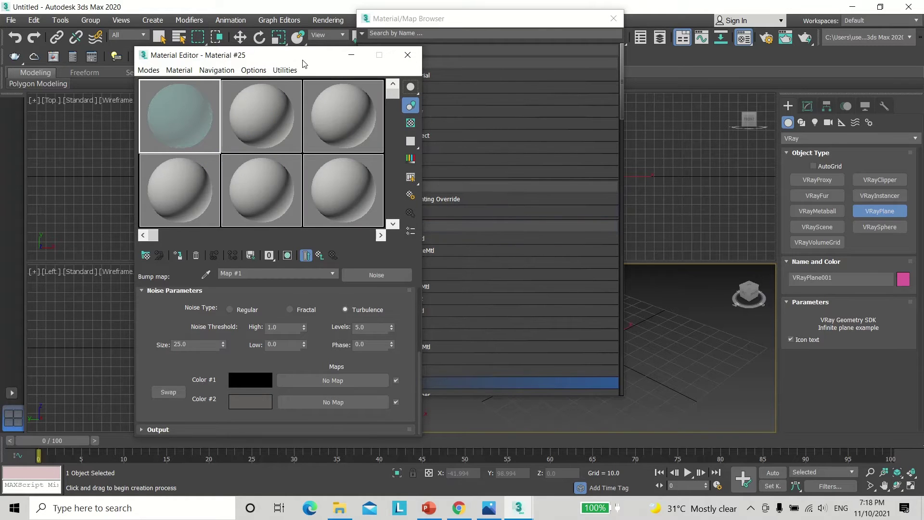
# Close the map browser and assign the cyan water material to the V-Ray plane in the perspective view.
pyautogui.click(614, 18)
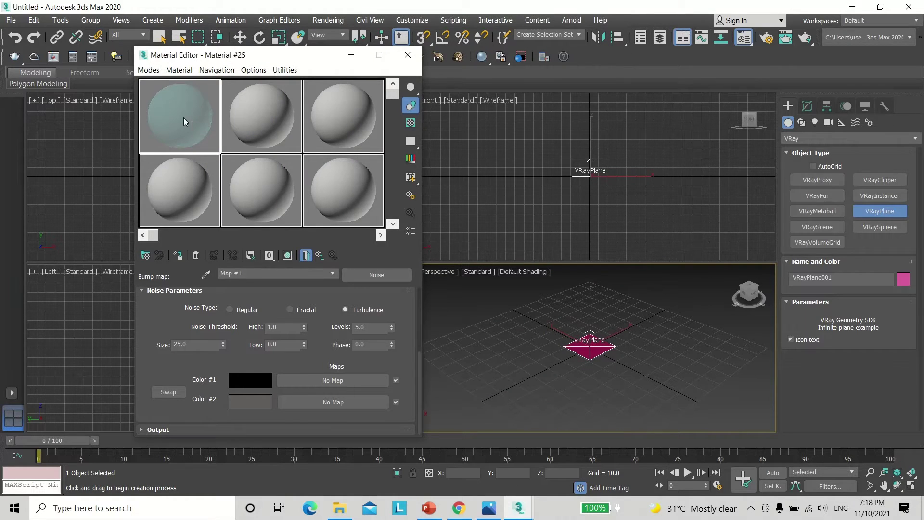
pyautogui.moveTo(184, 117); pyautogui.dragTo(578, 342)
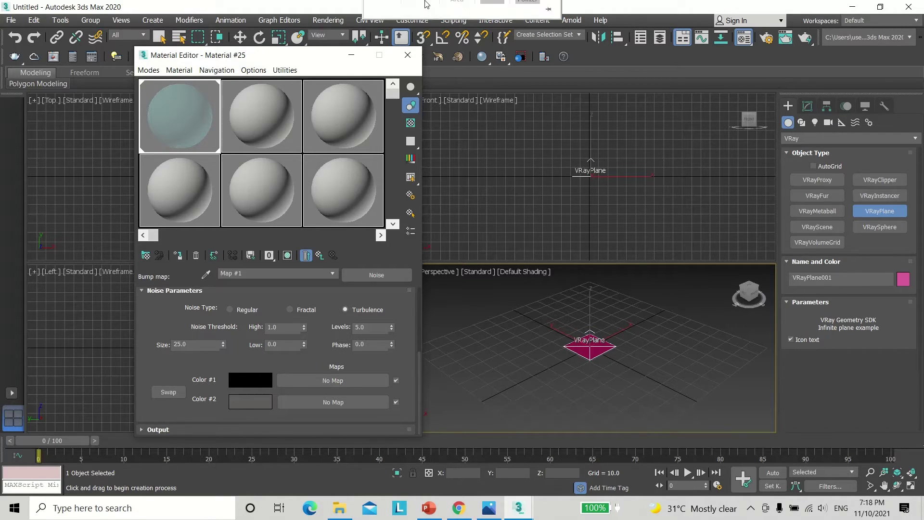
pyautogui.moveTo(522, 13)
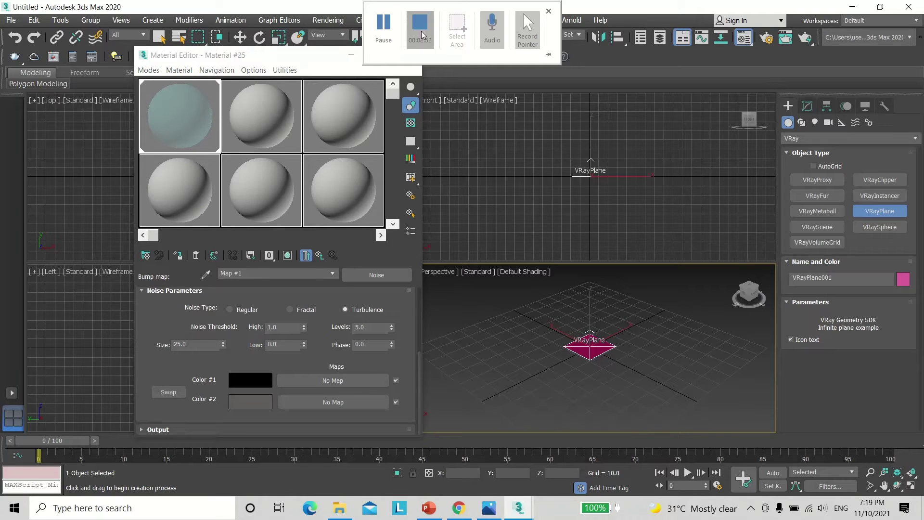
pyautogui.click(408, 27)
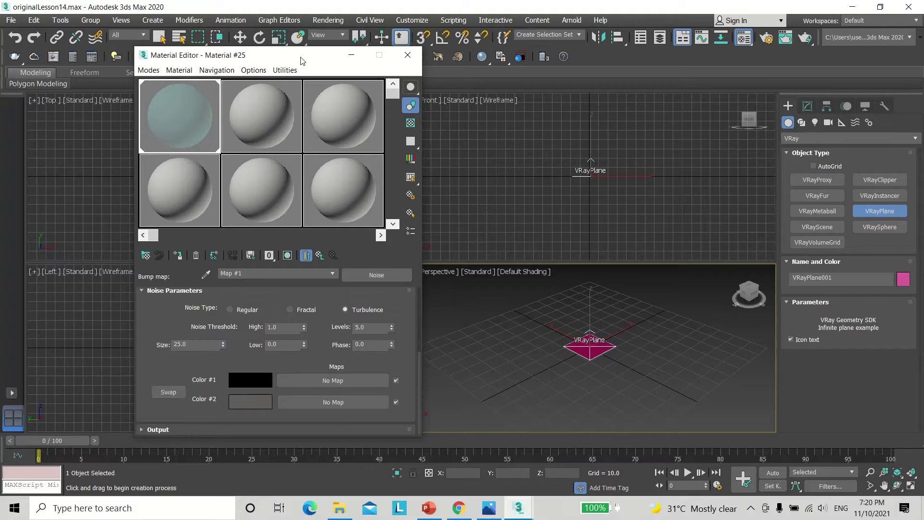
# Assign a VRayHDRI map as the scene's environment map.
pyautogui.moveTo(347, 56); pyautogui.dragTo(273, 54)
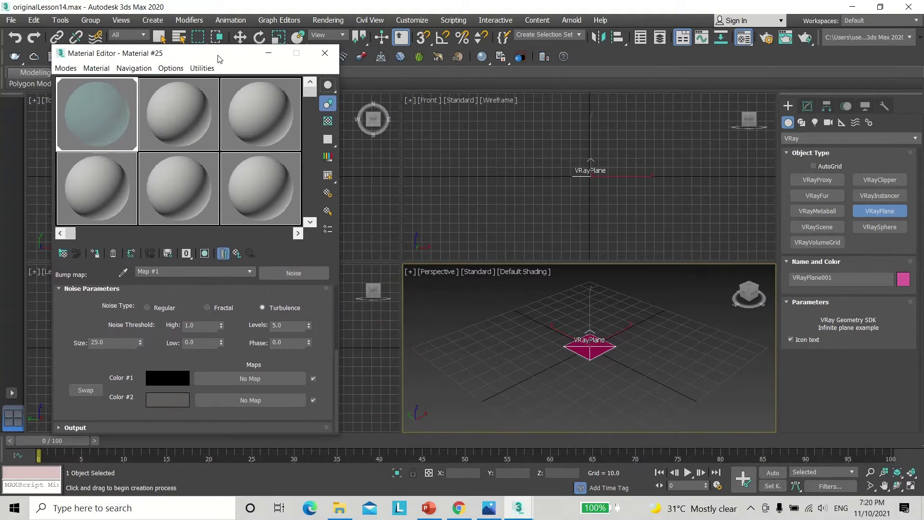
pyautogui.click(340, 22)
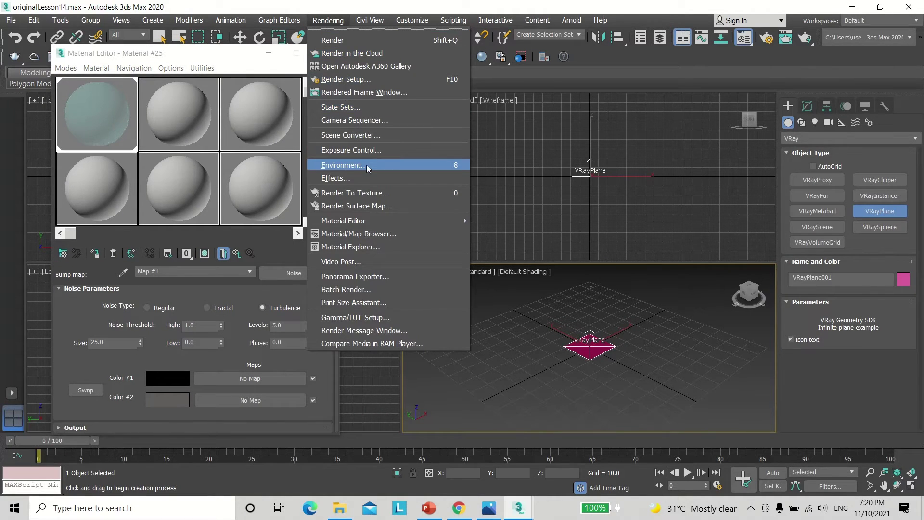
pyautogui.click(369, 167)
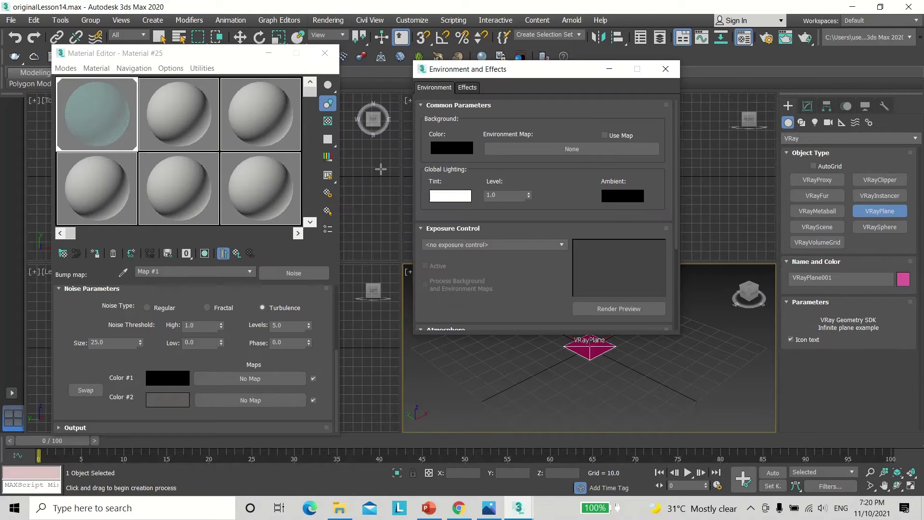
pyautogui.click(581, 153)
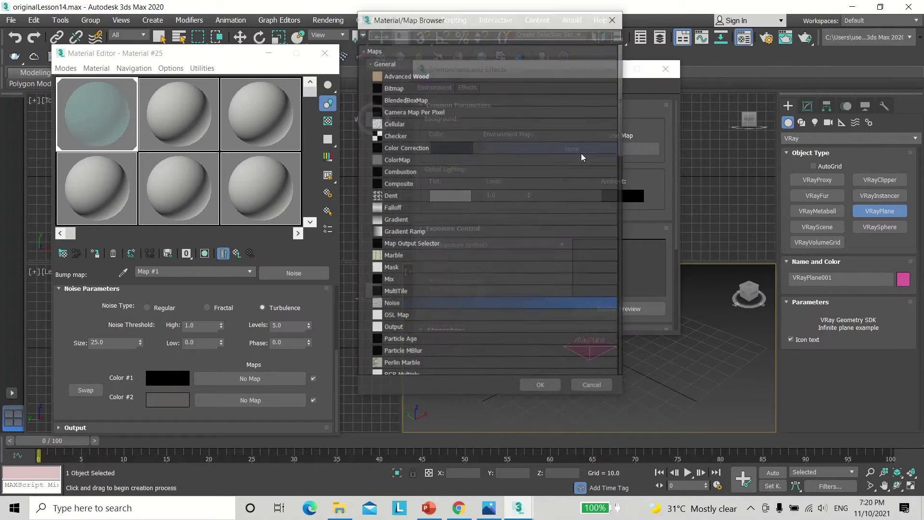
pyautogui.scroll(-7, 470, 239)
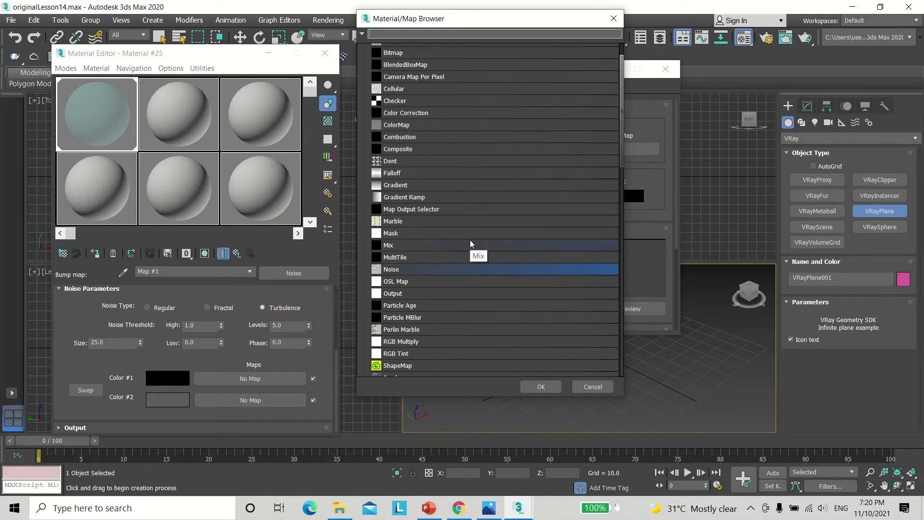
pyautogui.scroll(-4, 470, 240)
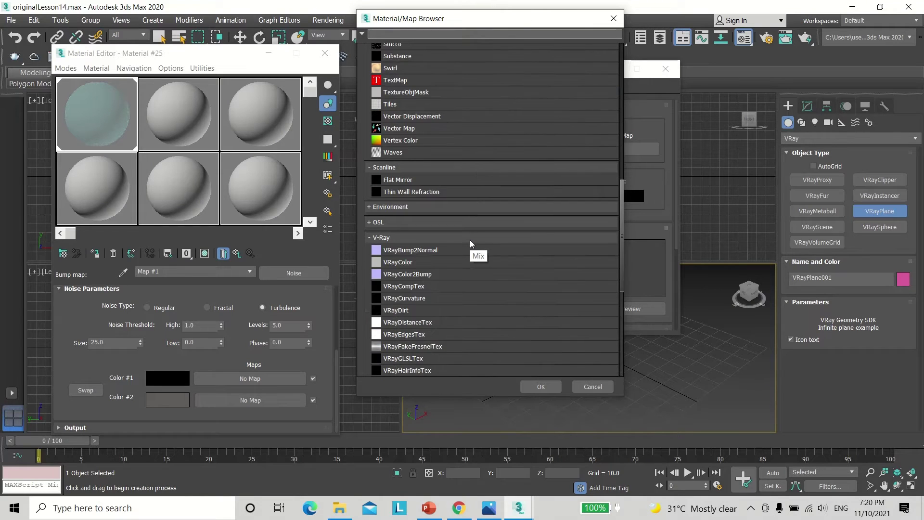
pyautogui.scroll(-1, 453, 296)
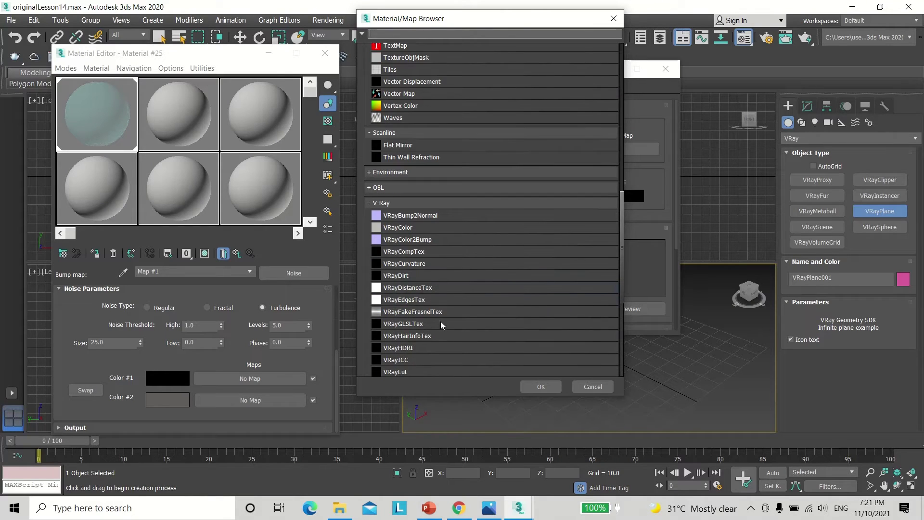
pyautogui.click(436, 348)
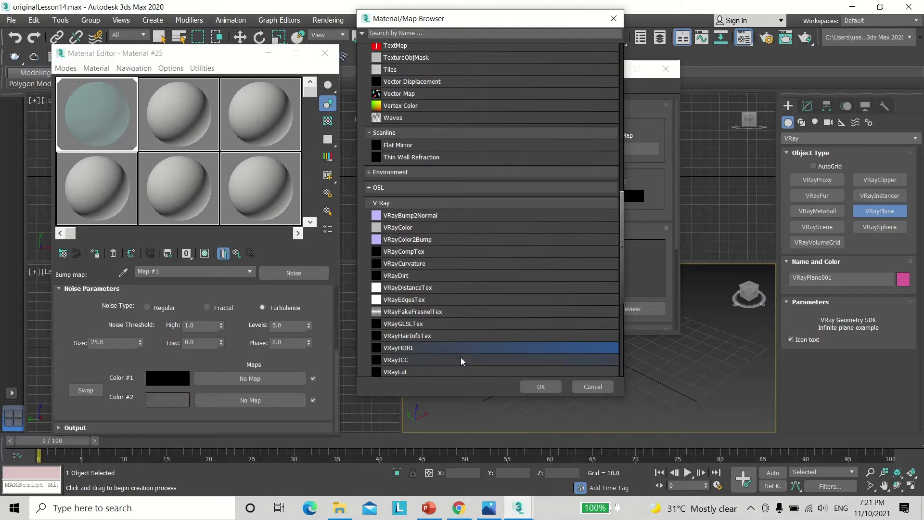
pyautogui.click(540, 386)
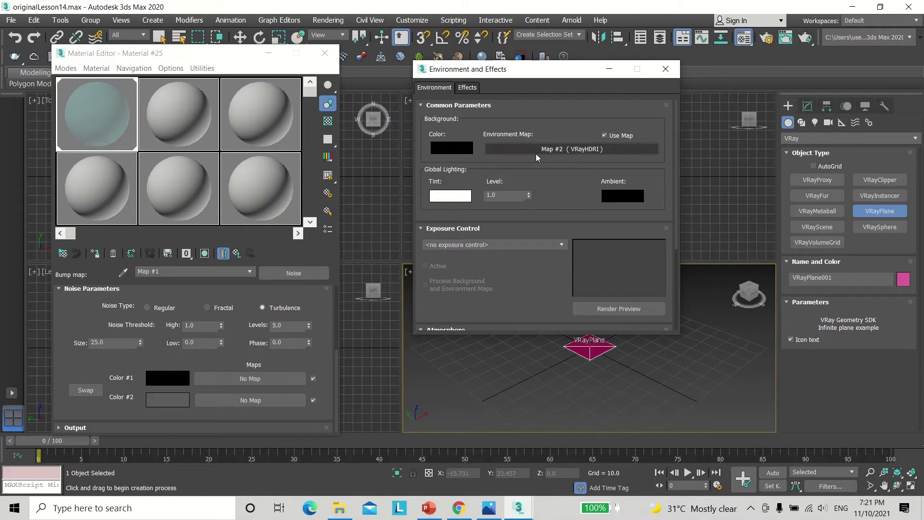
# Instance the environment map into the second material slot and load HDR_029_Sky_Cloudy_Ref.hdr as its bitmap.
pyautogui.moveTo(536, 154); pyautogui.dragTo(198, 123)
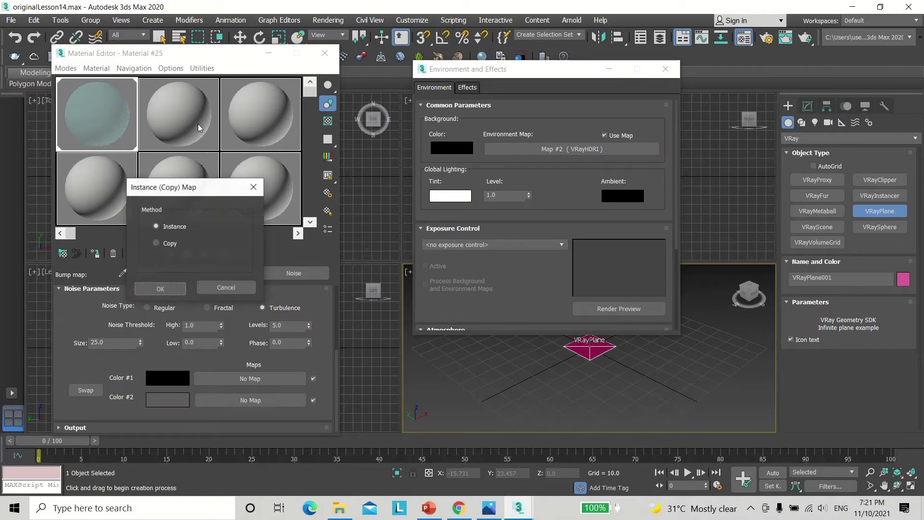
pyautogui.click(160, 289)
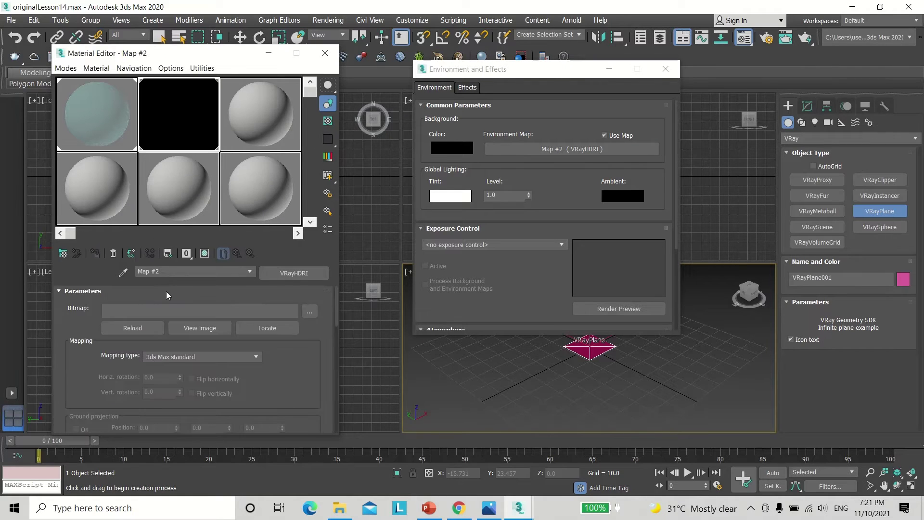
pyautogui.click(310, 313)
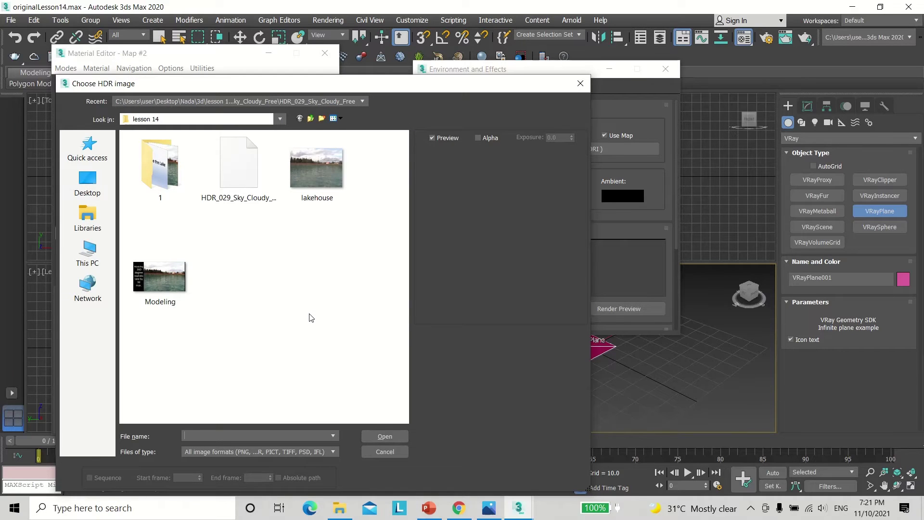
pyautogui.click(236, 172)
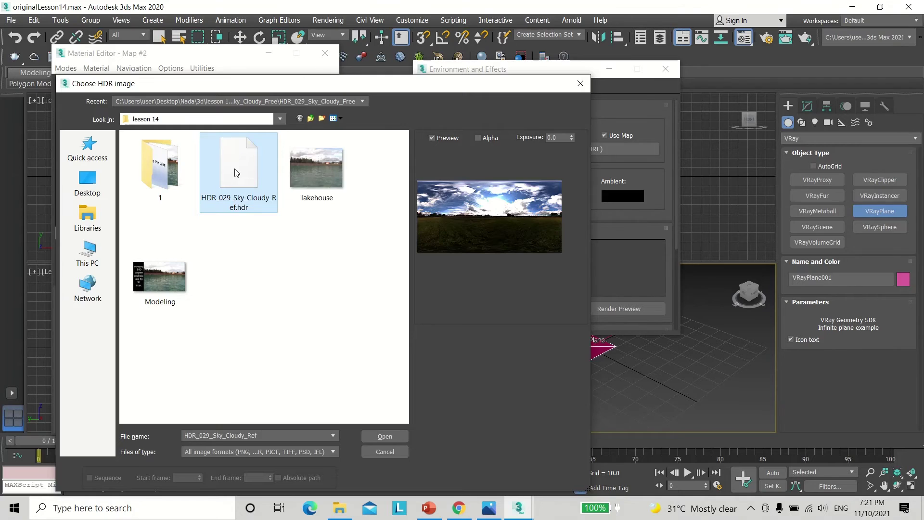
pyautogui.doubleClick(235, 170)
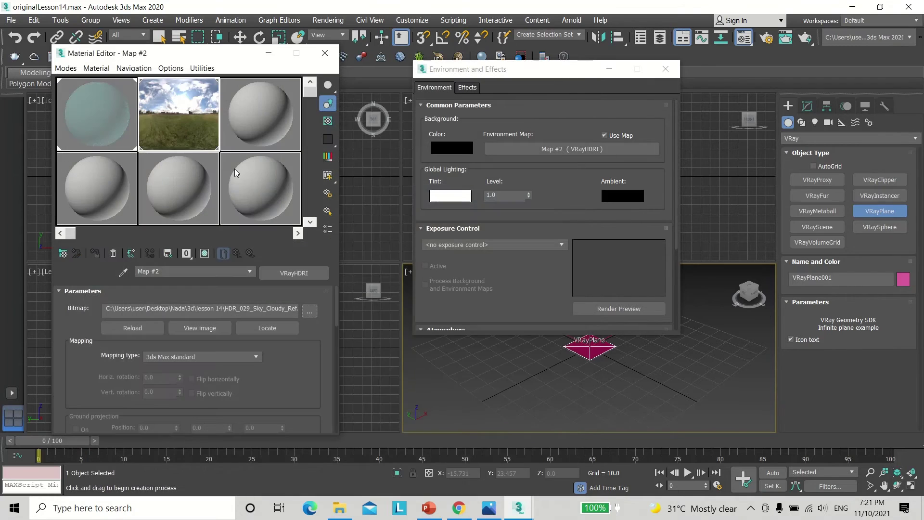
# Set the HDRI map's mapping type to Spherical and close the environment settings.
pyautogui.click(203, 360)
pyautogui.click(186, 381)
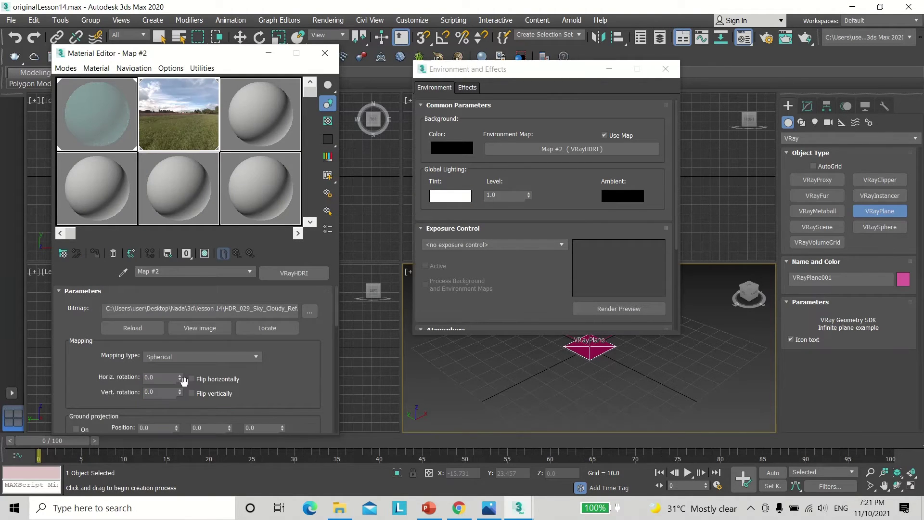
pyautogui.moveTo(277, 380); pyautogui.dragTo(275, 362)
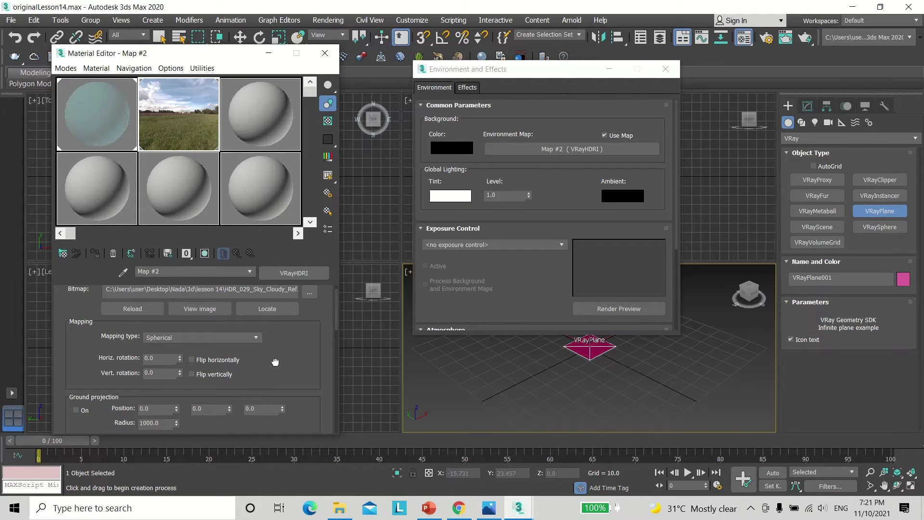
pyautogui.moveTo(275, 362); pyautogui.dragTo(278, 360)
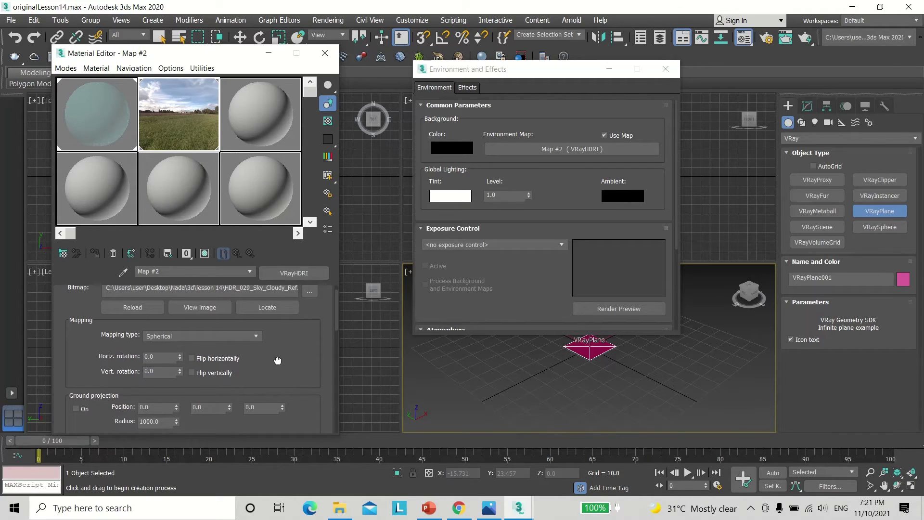
pyautogui.moveTo(389, 4)
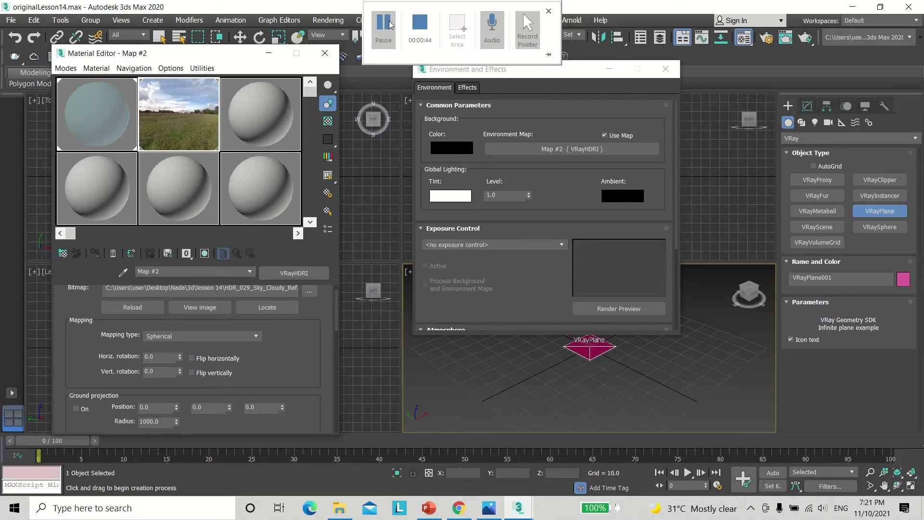
pyautogui.click(667, 69)
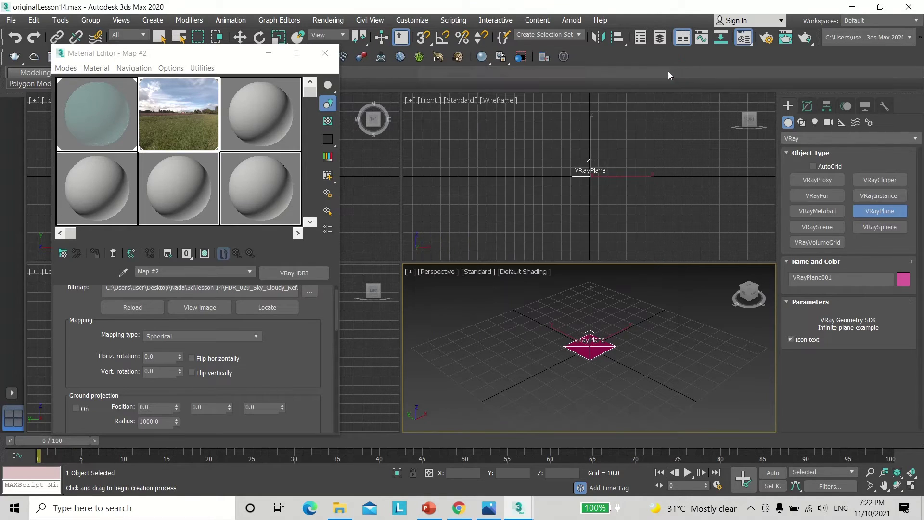
# Start creating a VRayLight and set its type to Dome.
pyautogui.click(815, 123)
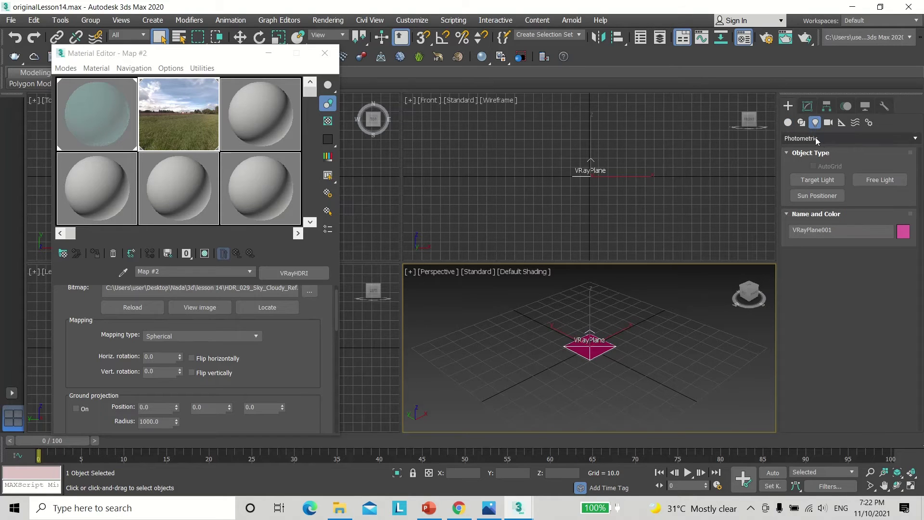
pyautogui.click(880, 139)
pyautogui.click(825, 170)
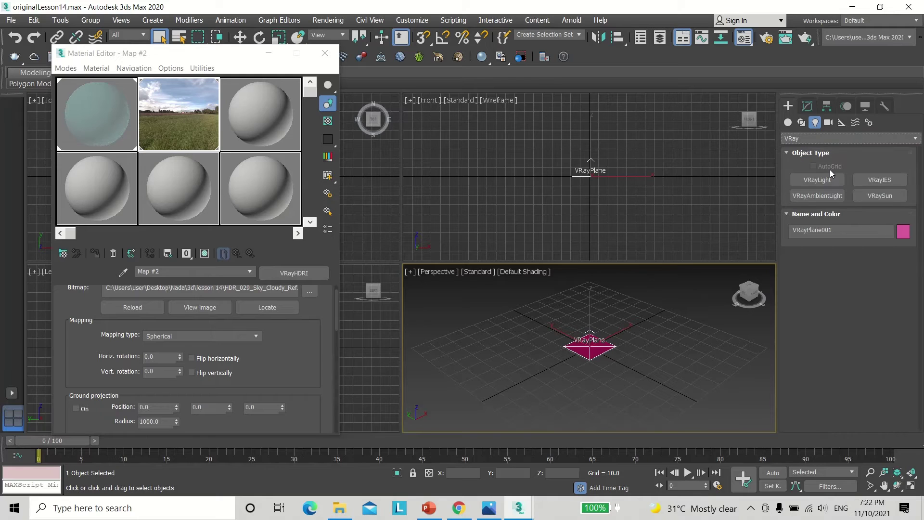
pyautogui.click(831, 180)
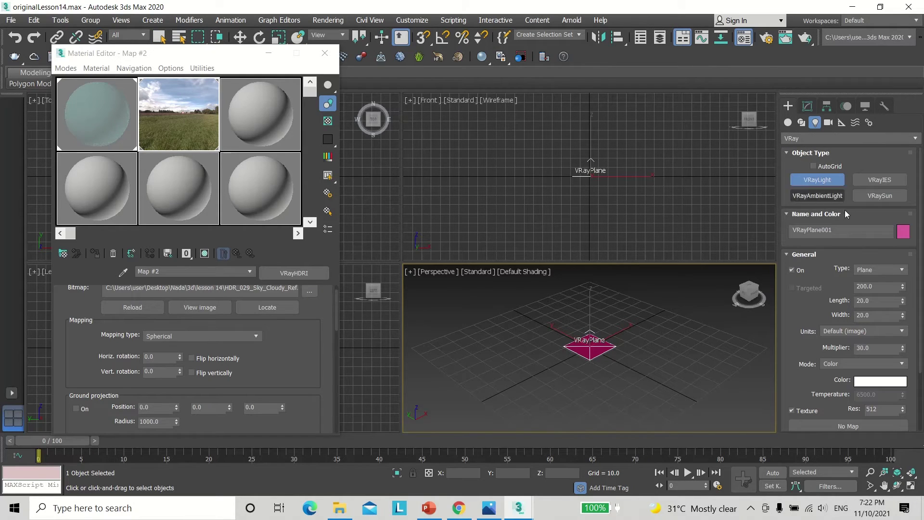
pyautogui.click(878, 271)
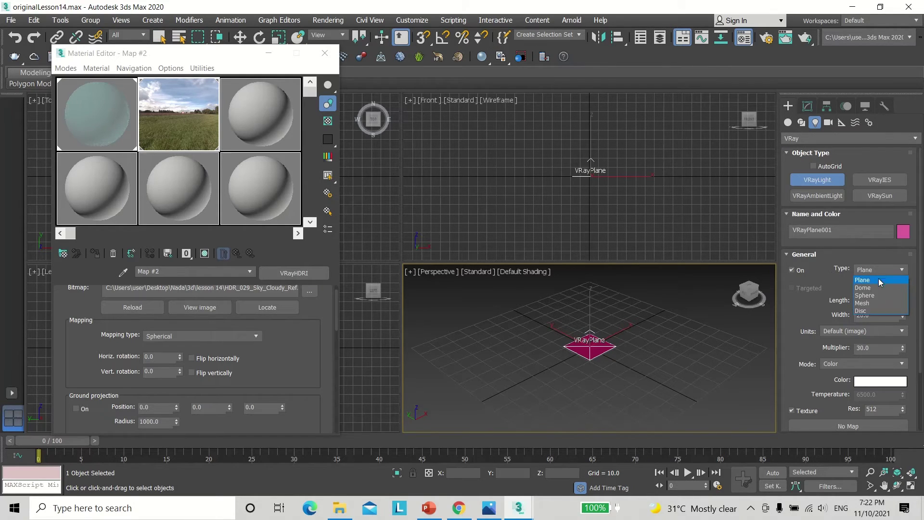
pyautogui.click(885, 287)
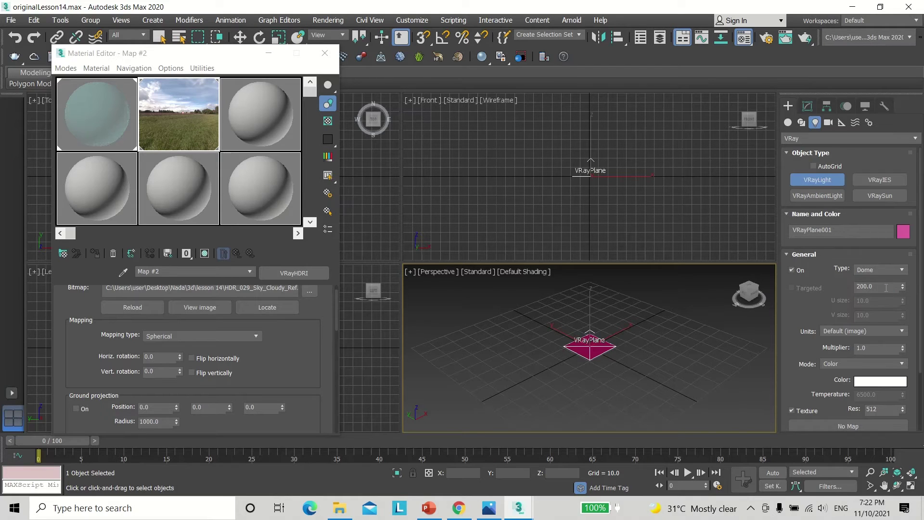
# Assign the HDRI map as an instance to the dome light's texture.
pyautogui.moveTo(807, 354); pyautogui.dragTo(807, 282)
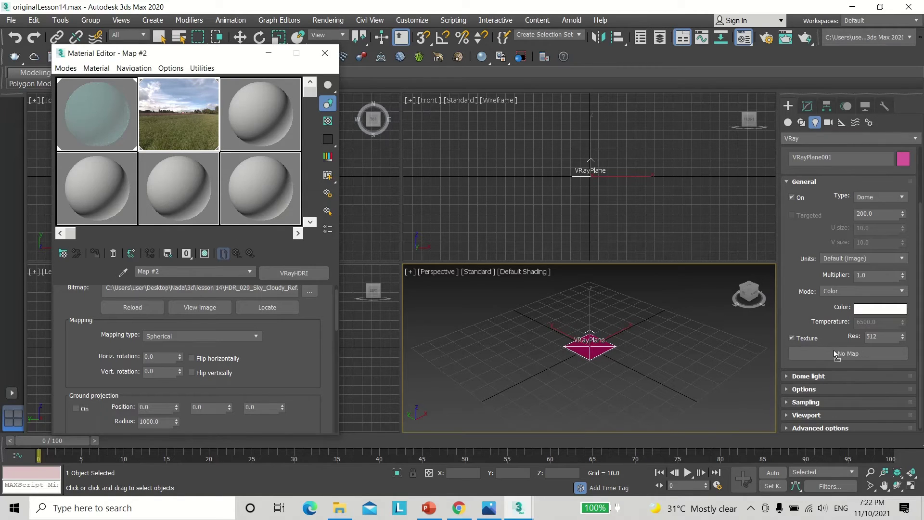
pyautogui.moveTo(835, 351); pyautogui.dragTo(835, 350)
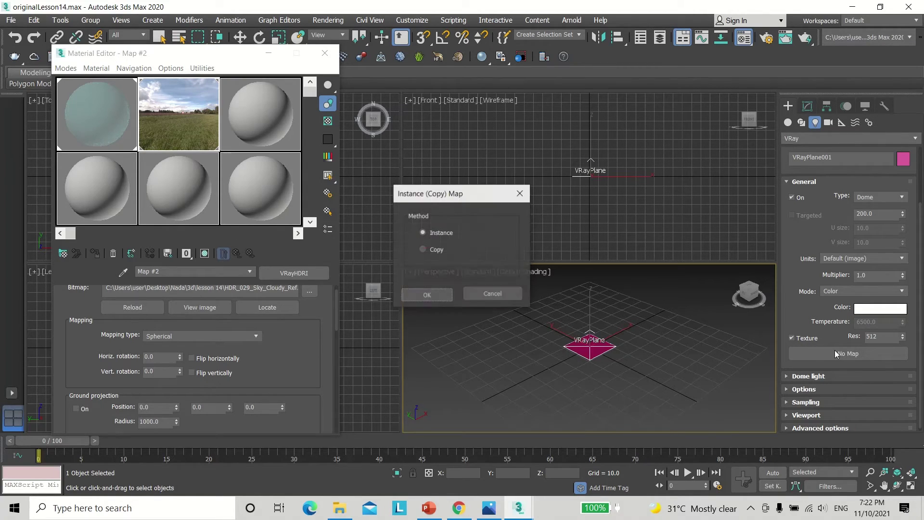
pyautogui.click(429, 292)
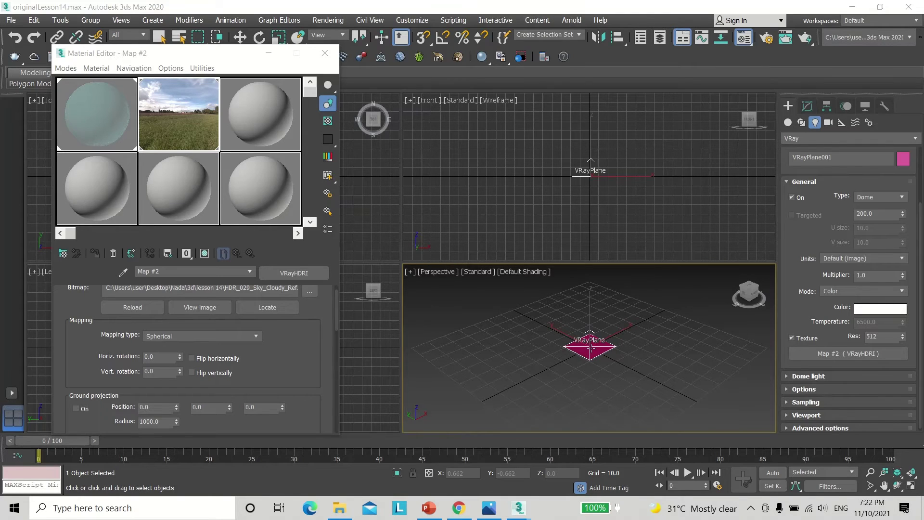
# Close the material editor and place the dome light at the centre of the V-Ray plane.
pyautogui.click(325, 53)
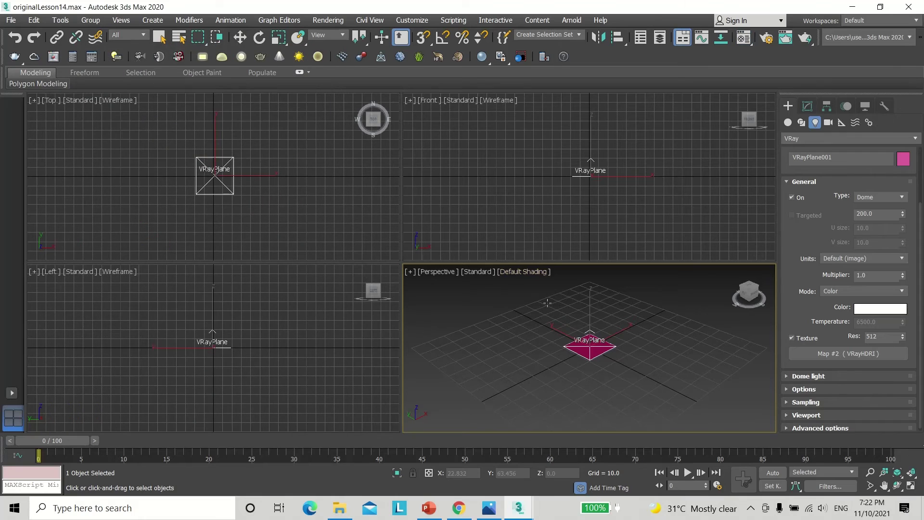
pyautogui.click(584, 344)
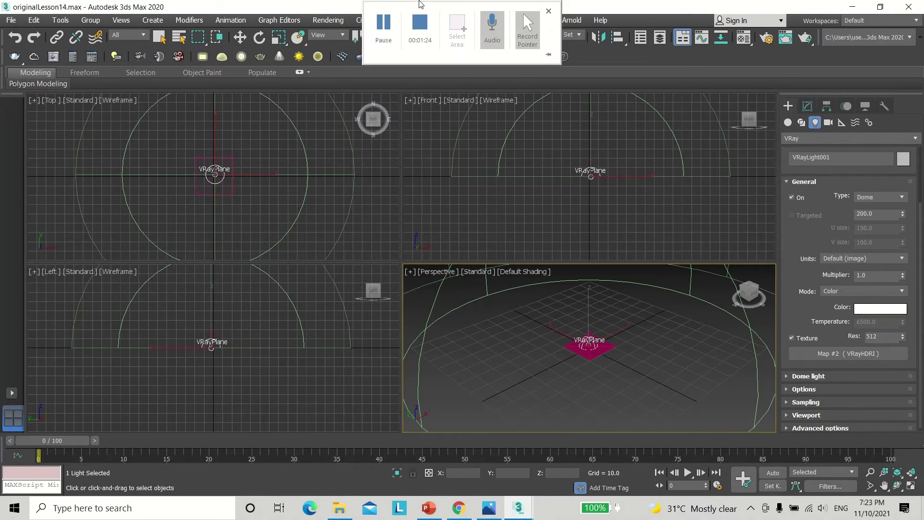
pyautogui.click(420, 29)
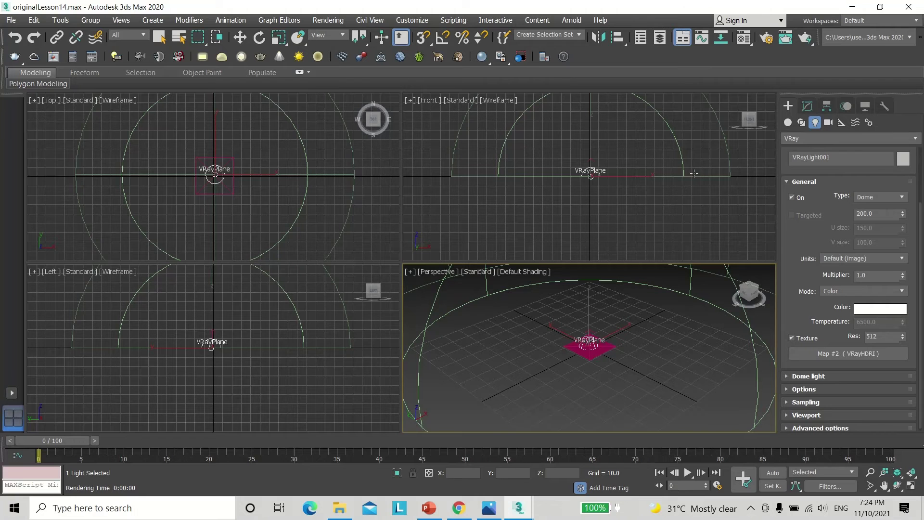
# Create a standard Free camera at the V-Ray plane's centre and rotate it about 90 degrees around X to look horizontally.
pyautogui.click(829, 123)
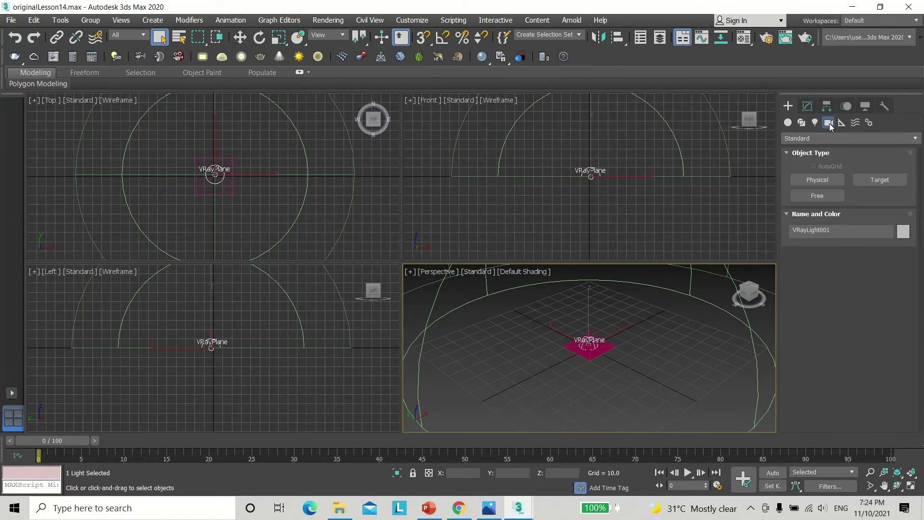
pyautogui.click(830, 195)
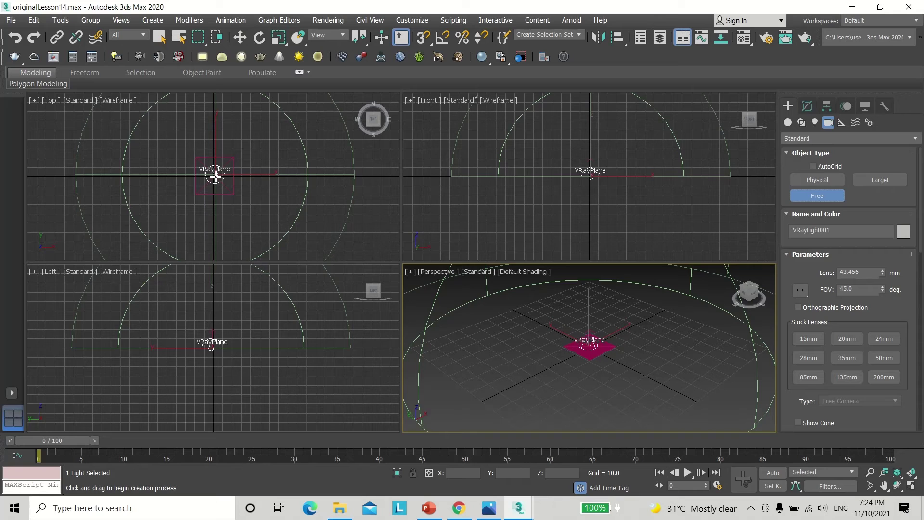
pyautogui.click(216, 175)
pyautogui.click(259, 37)
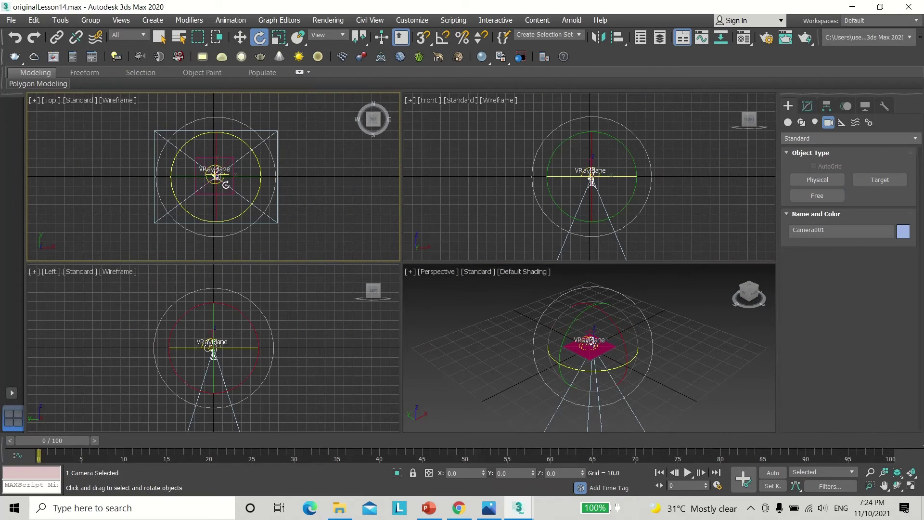
pyautogui.moveTo(217, 147); pyautogui.dragTo(226, 233)
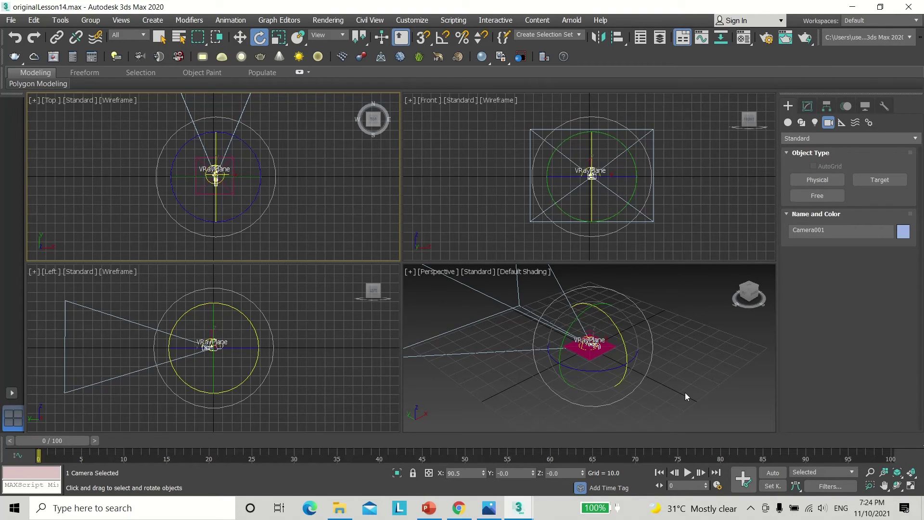
# Raise the camera slightly above the water plane and tilt it down to an X rotation of about 86 degrees.
pyautogui.click(239, 37)
pyautogui.rightClick(259, 289)
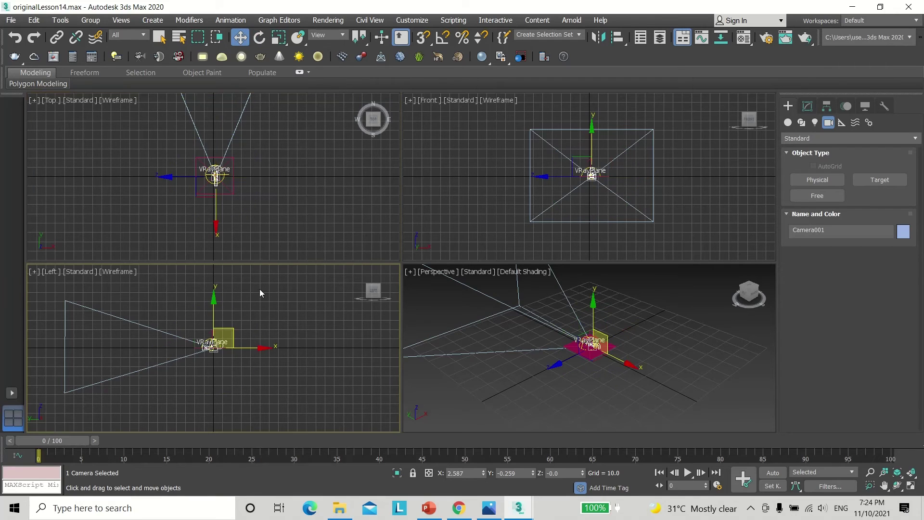
pyautogui.moveTo(216, 307); pyautogui.dragTo(216, 304)
pyautogui.click(259, 37)
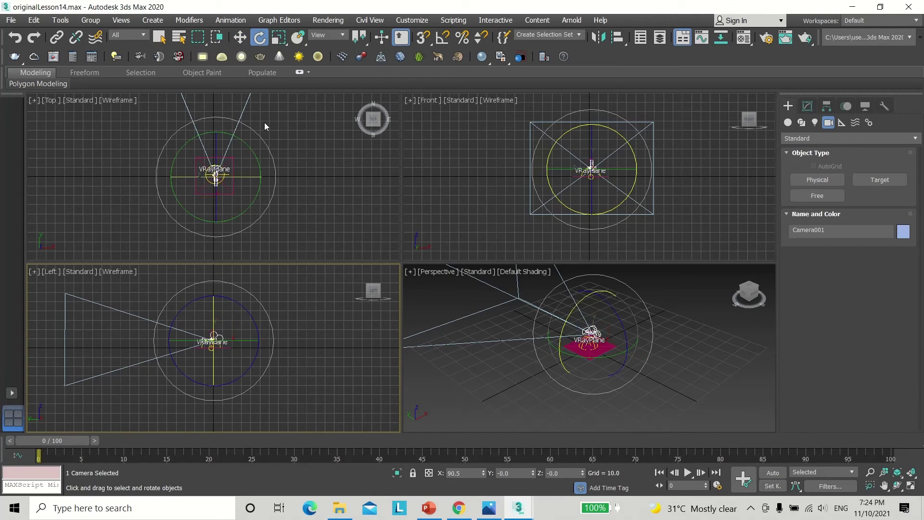
pyautogui.moveTo(210, 281); pyautogui.dragTo(205, 285)
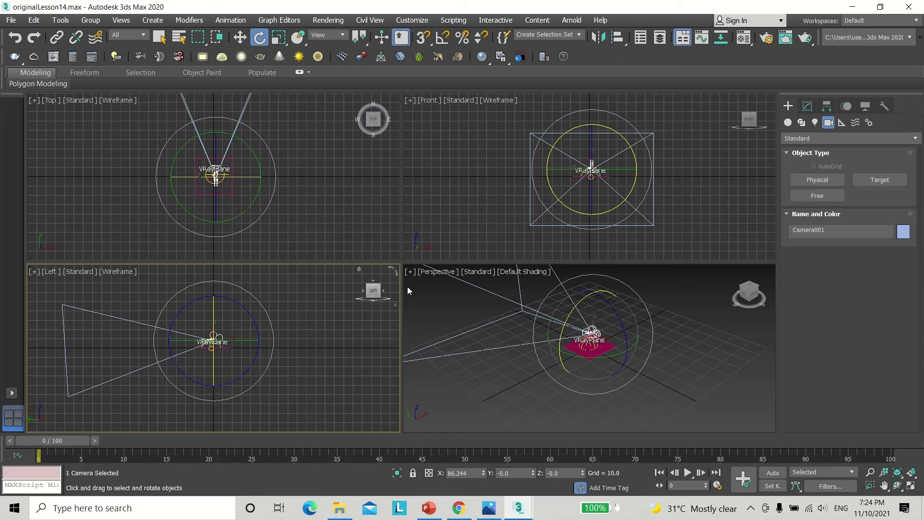
# Set the animation length to 300 frames in the time configuration.
pyautogui.rightClick(685, 474)
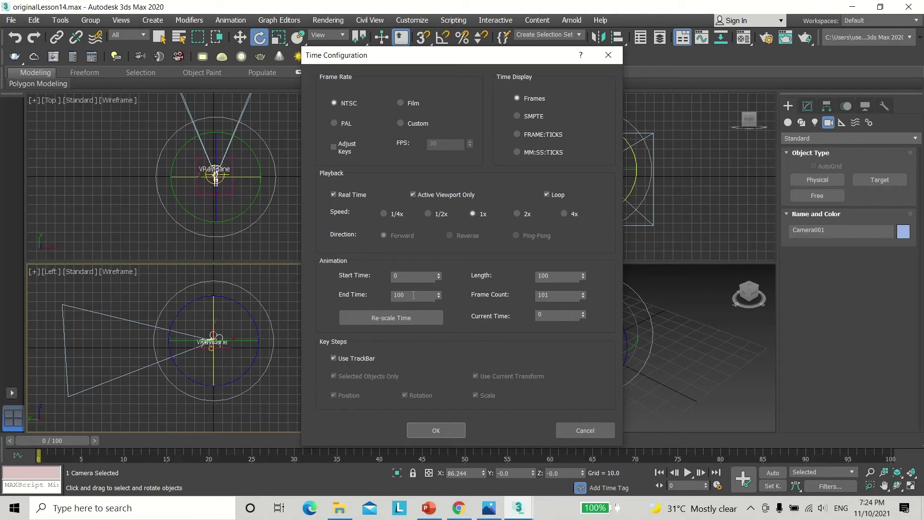
pyautogui.moveTo(554, 273); pyautogui.dragTo(477, 281)
pyautogui.click(454, 435)
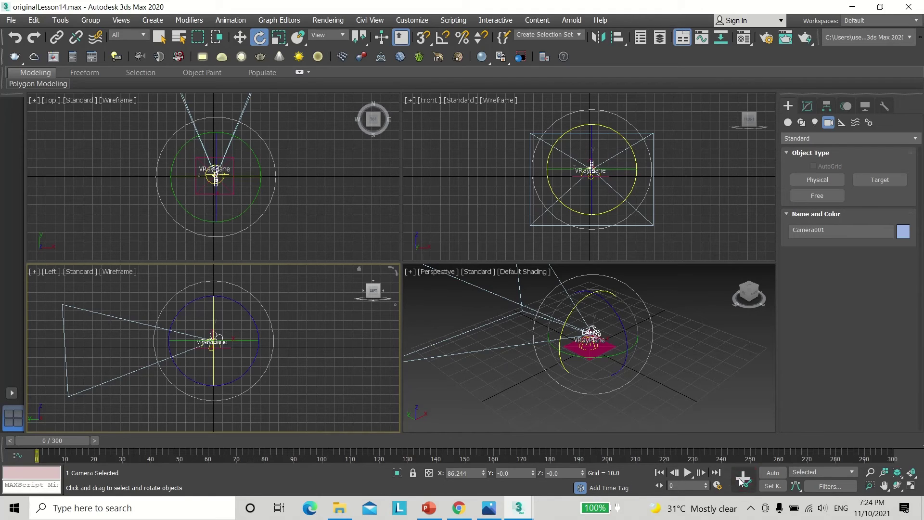
# Turn on Auto Key and, at frame 151, rotate the camera about 177.5 degrees around the vertical axis.
pyautogui.click(772, 473)
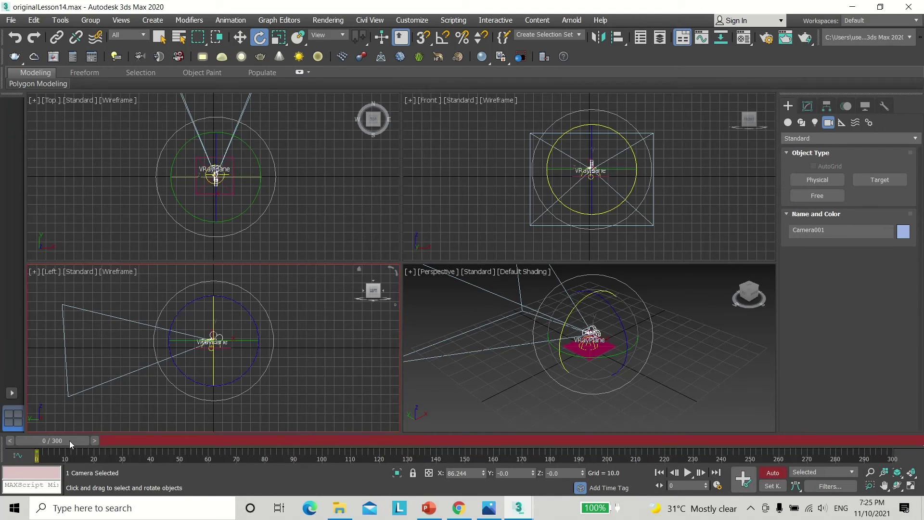
pyautogui.moveTo(69, 440); pyautogui.dragTo(486, 450)
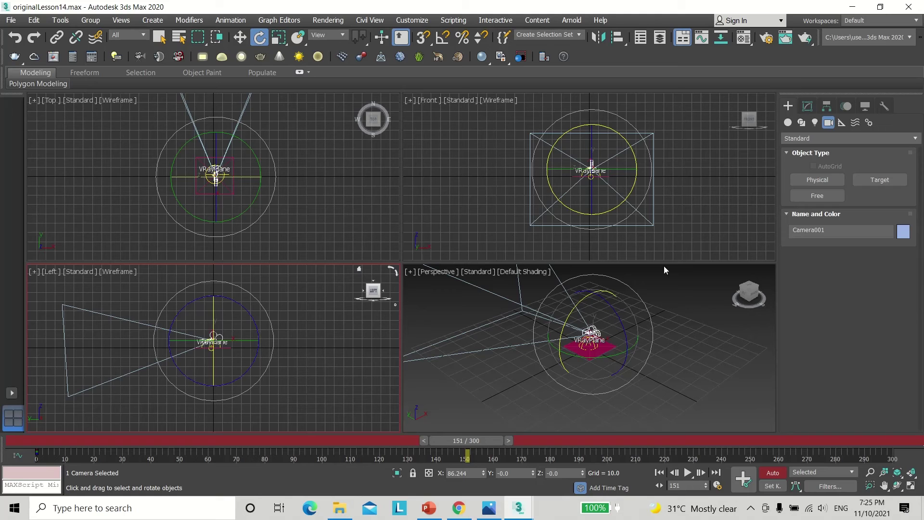
pyautogui.rightClick(674, 218)
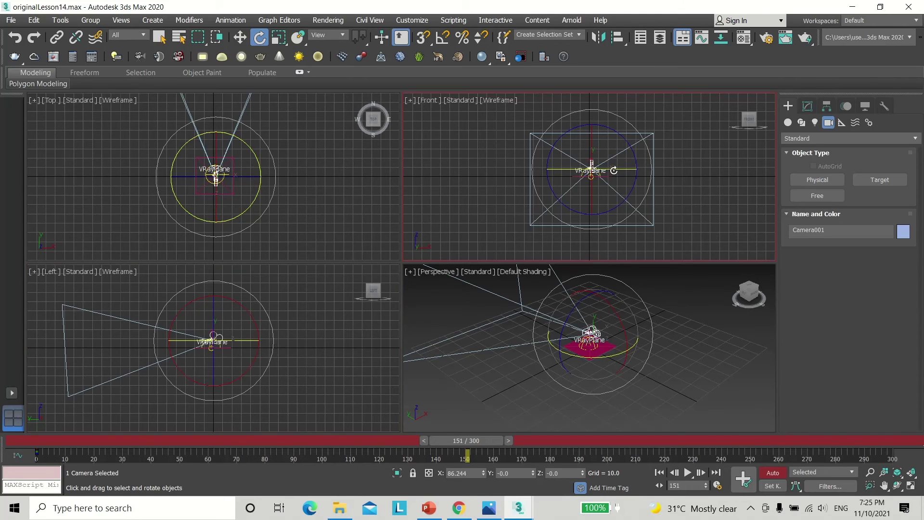
pyautogui.moveTo(615, 171); pyautogui.dragTo(786, 184)
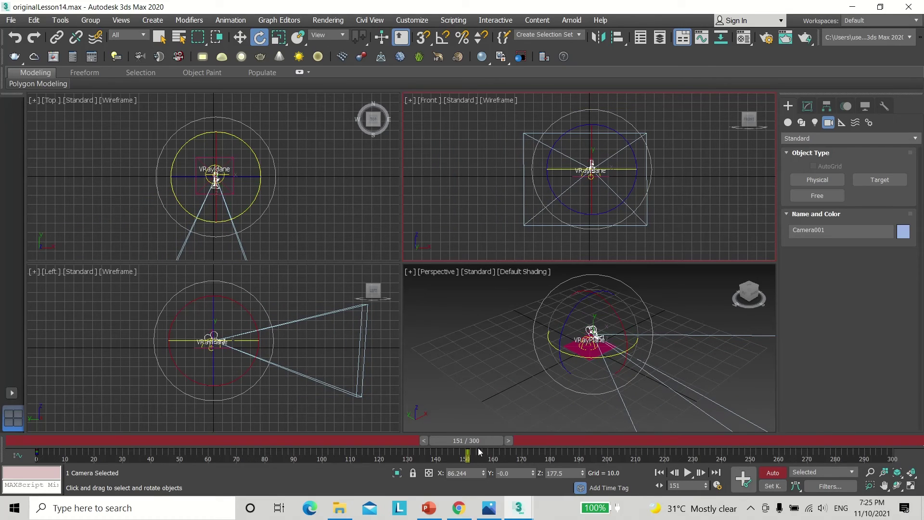
# Complete the camera's full turn with a rotation key at frame 300, turn off Auto Key and return to frame 1.
pyautogui.moveTo(472, 441); pyautogui.dragTo(884, 449)
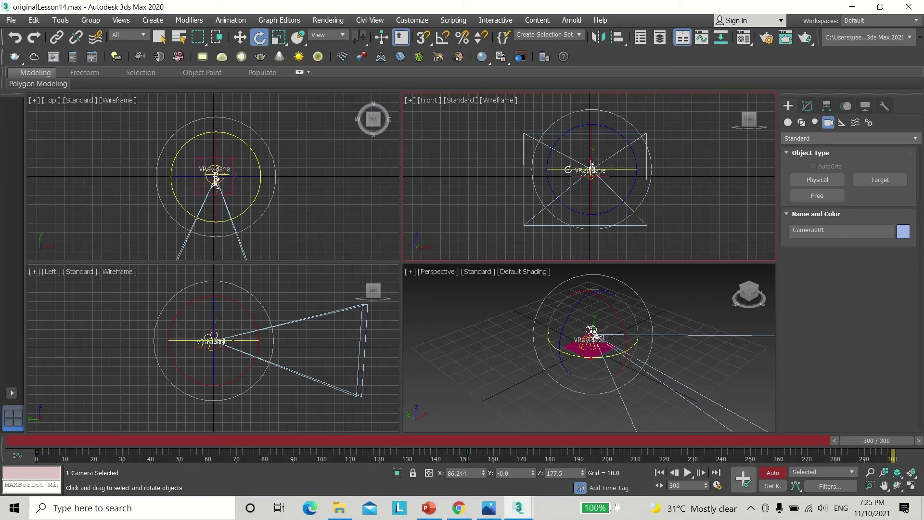
pyautogui.moveTo(568, 170); pyautogui.dragTo(744, 171)
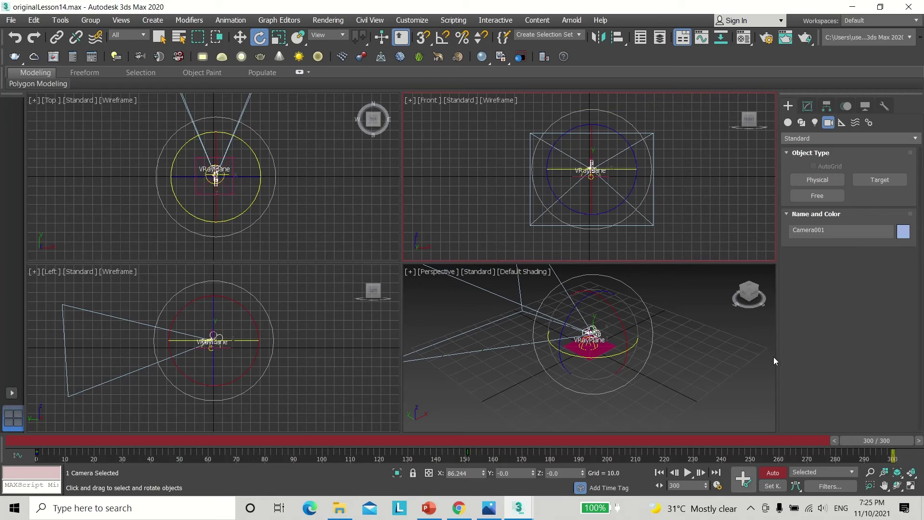
pyautogui.click(781, 473)
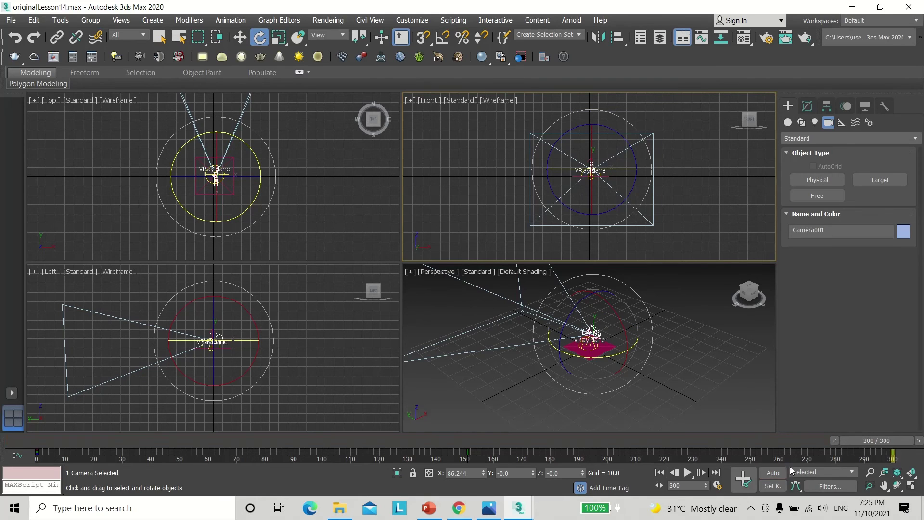
pyautogui.moveTo(878, 442); pyautogui.dragTo(59, 432)
pyautogui.press('e')
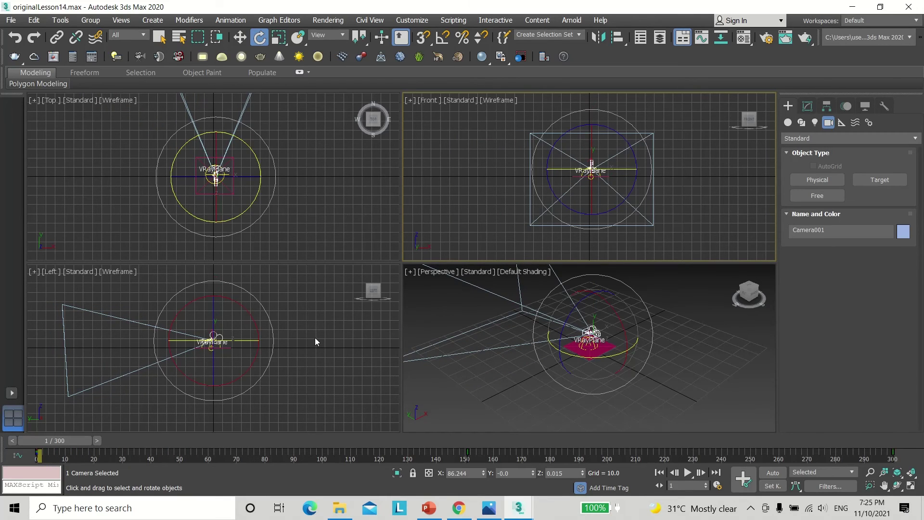
# Switch the Perspective viewport to the Camera001 view.
pyautogui.click(328, 22)
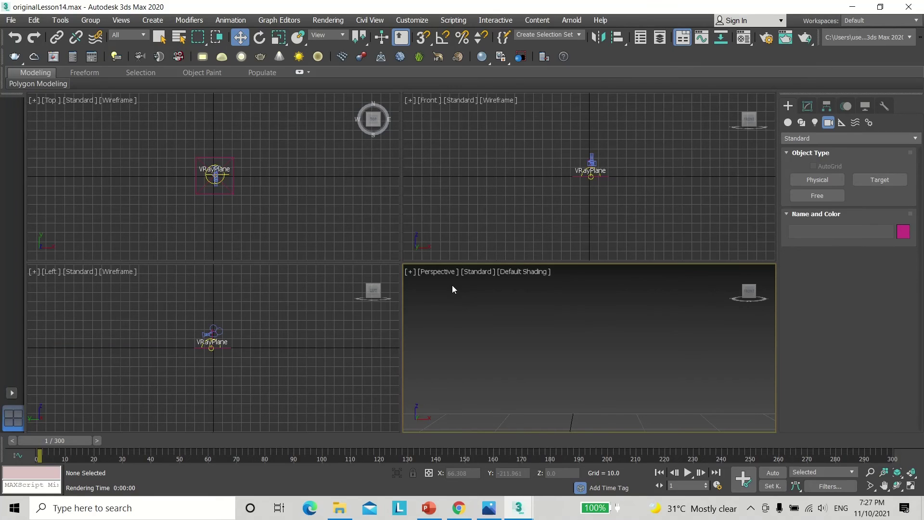
pyautogui.click(438, 271)
pyautogui.moveTo(512, 280)
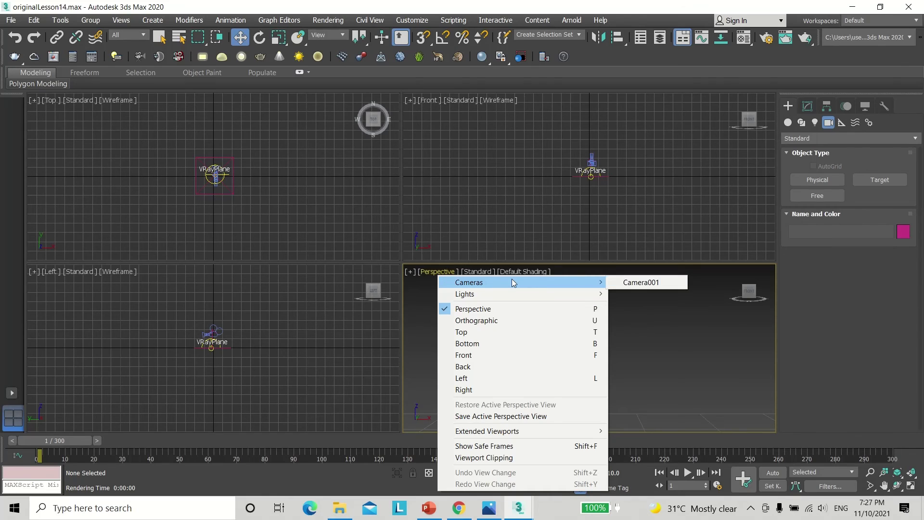
pyautogui.click(637, 281)
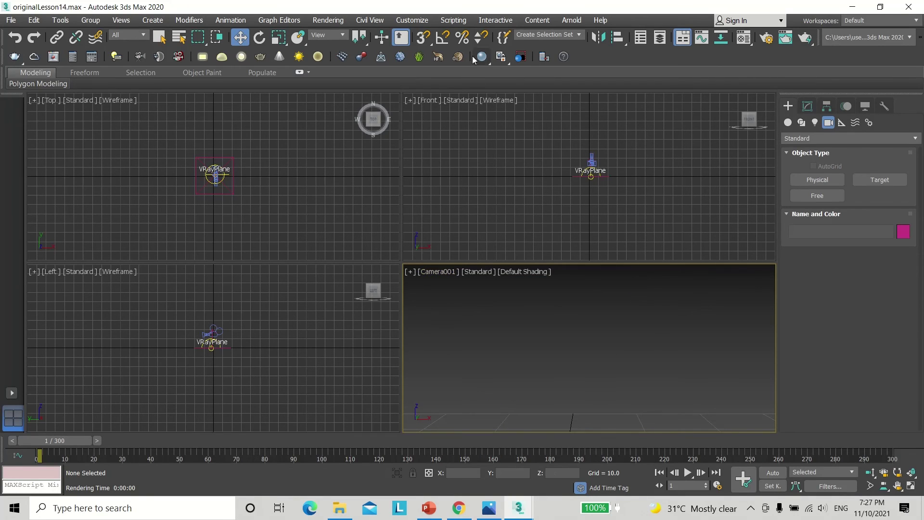
# Open the common render setup parameters with the time output range of frames 0 to 300.
pyautogui.click(337, 21)
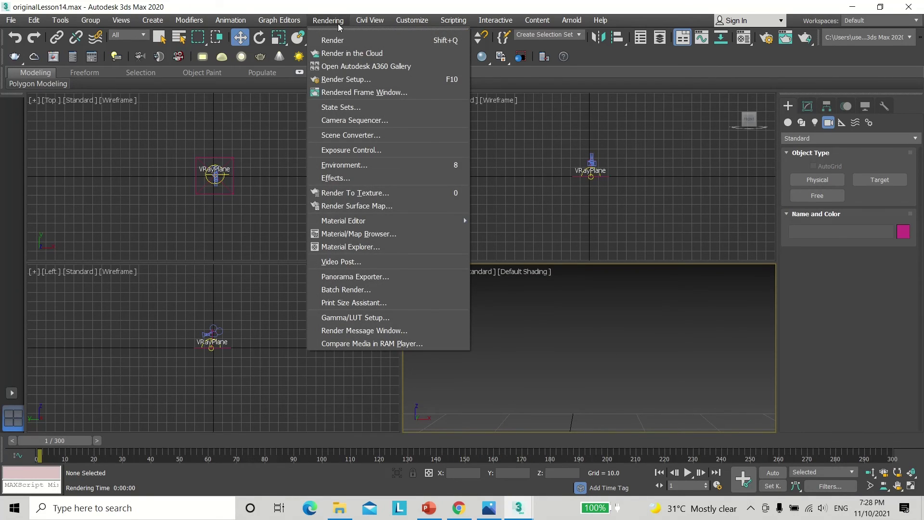
pyautogui.click(342, 79)
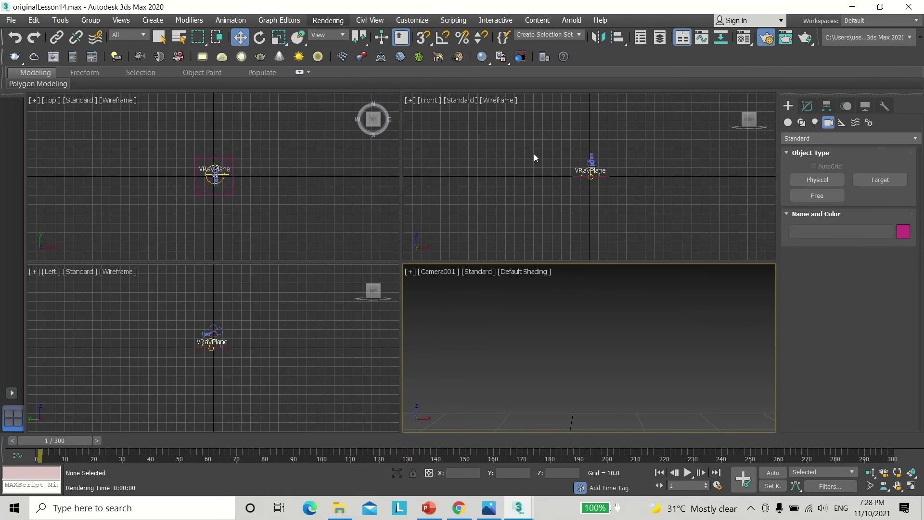
pyautogui.click(668, 132)
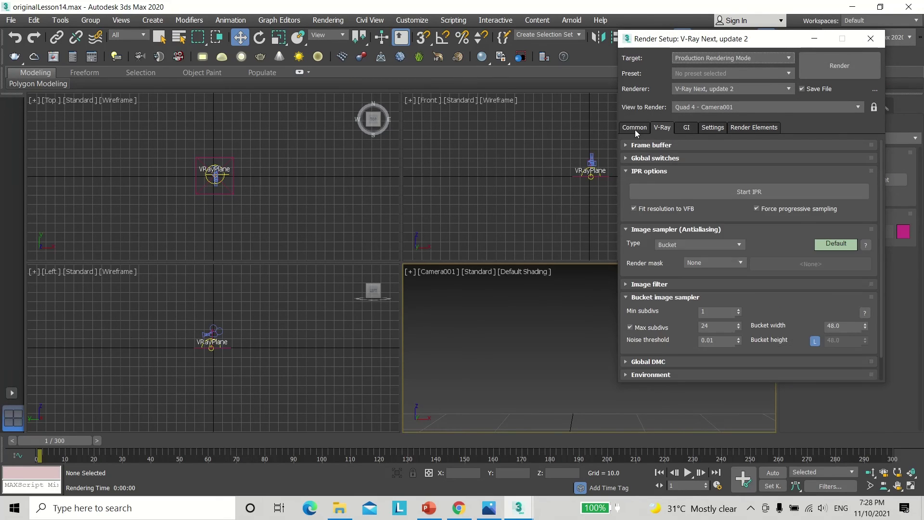
pyautogui.click(635, 129)
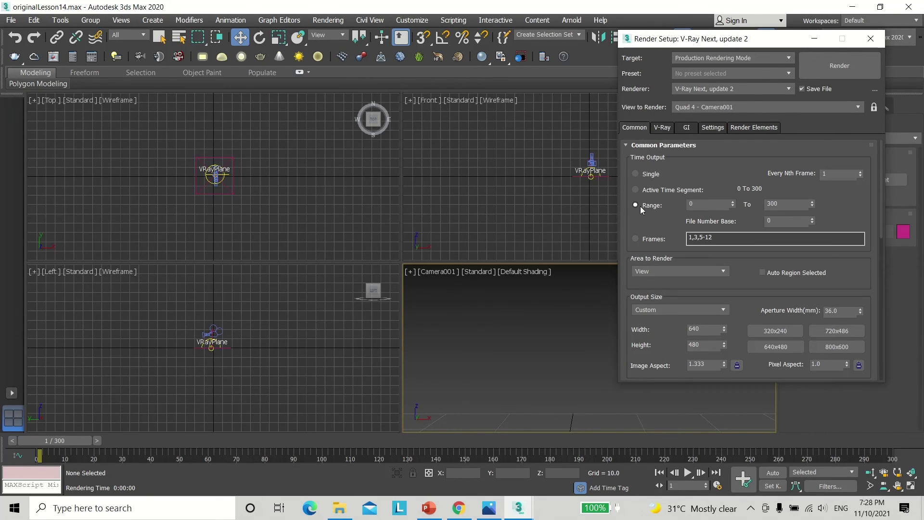
pyautogui.press('Tab')
# Set the render output to the AVI file 360render in the renderoutput folder, overwriting the existing file.
pyautogui.scroll(-10, 862, 272)
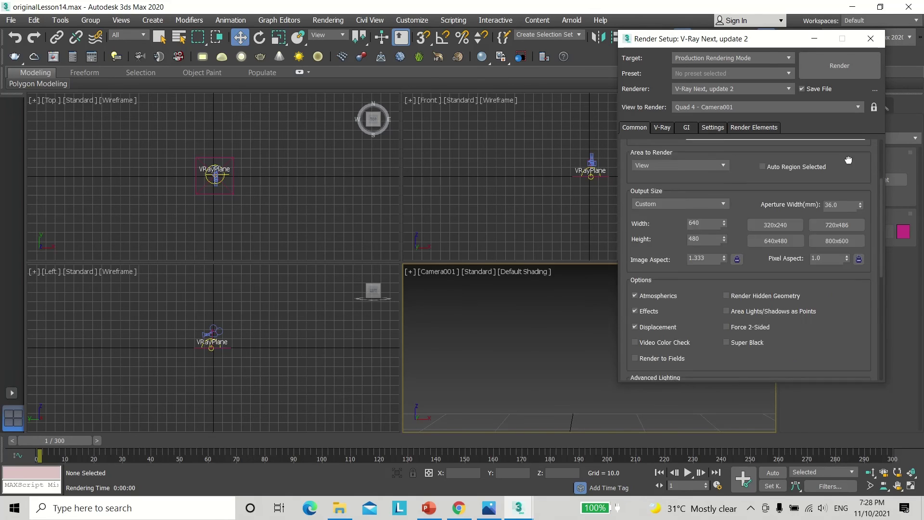
pyautogui.click(821, 317)
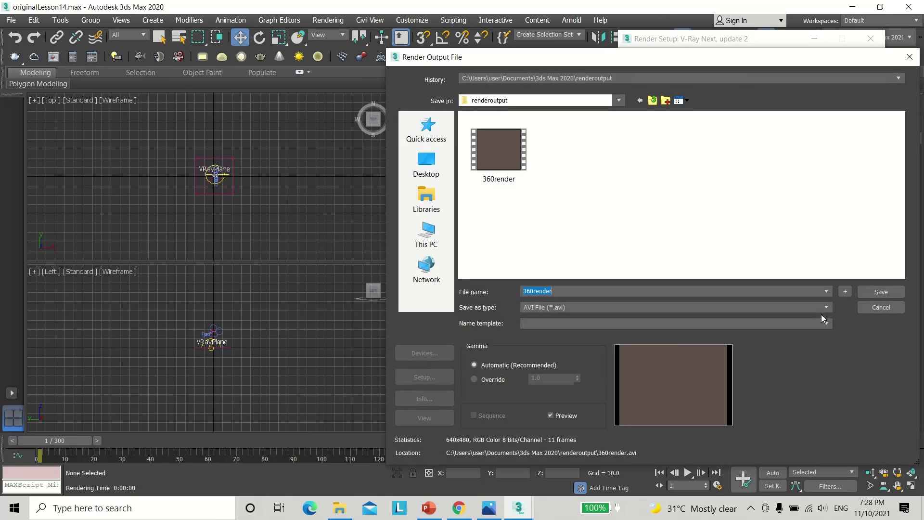
pyautogui.click(577, 307)
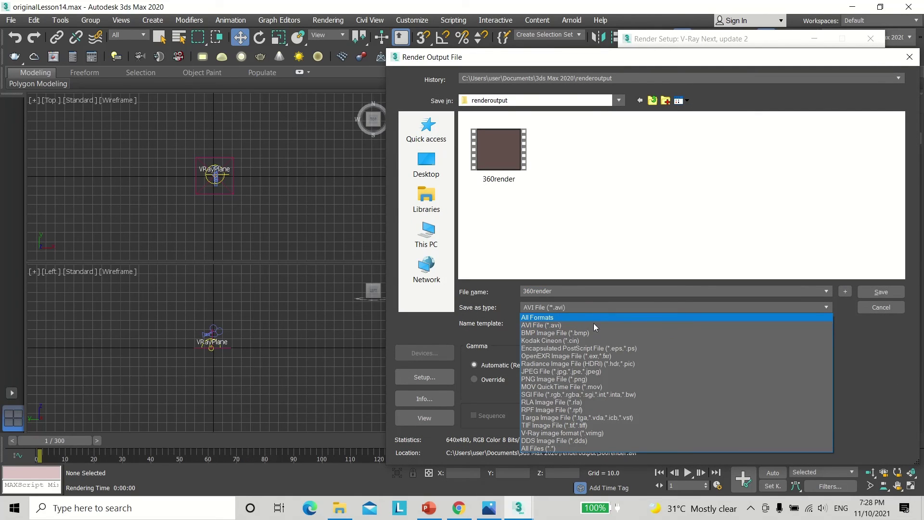
pyautogui.click(547, 326)
pyautogui.click(881, 292)
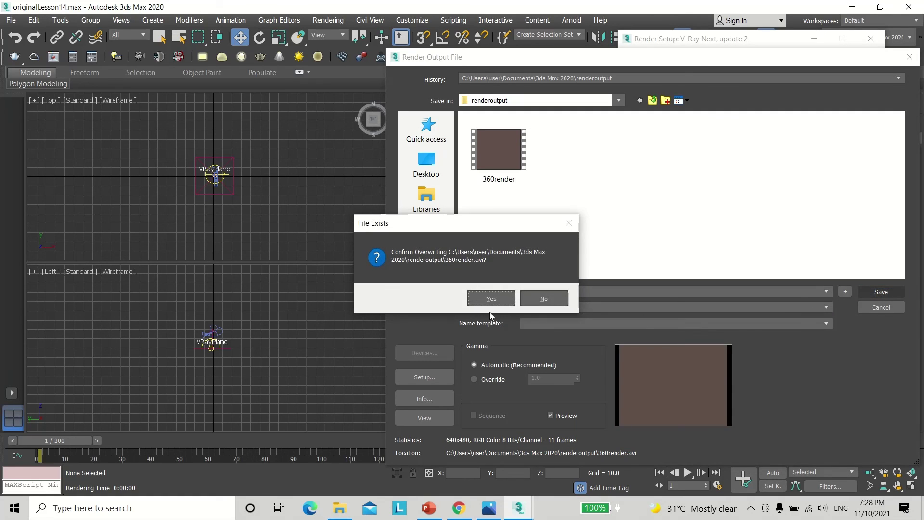
pyautogui.click(496, 298)
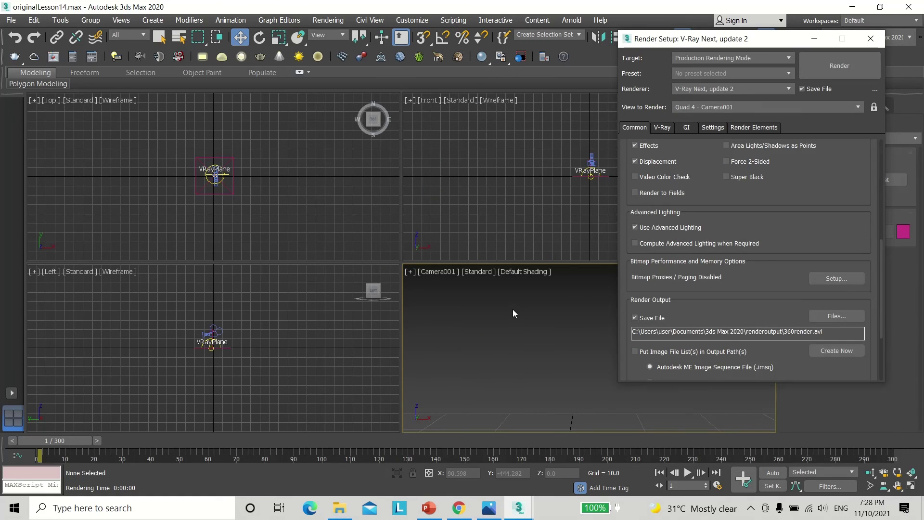
# Start rendering the animation and move the progress and frame buffer windows apart so both can be seen.
pyautogui.click(840, 66)
pyautogui.click(422, 270)
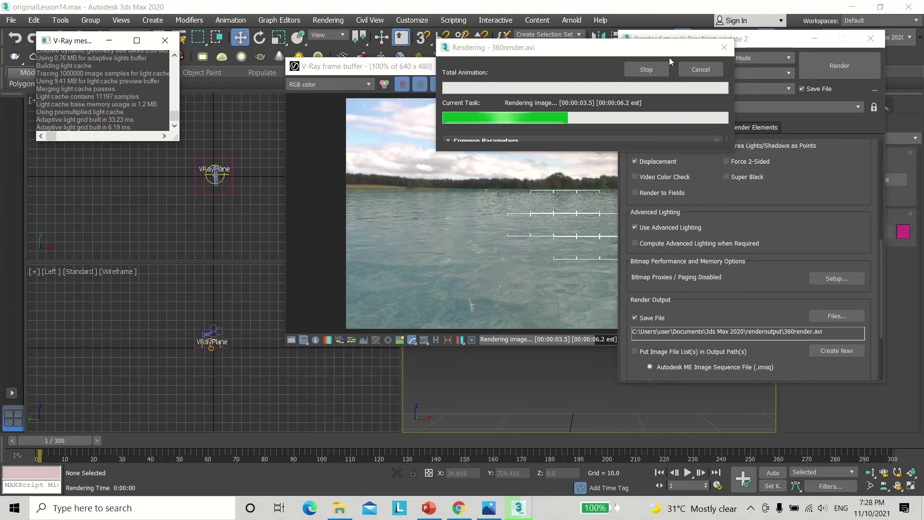
pyautogui.moveTo(664, 53); pyautogui.dragTo(756, 27)
pyautogui.moveTo(479, 72); pyautogui.dragTo(352, 127)
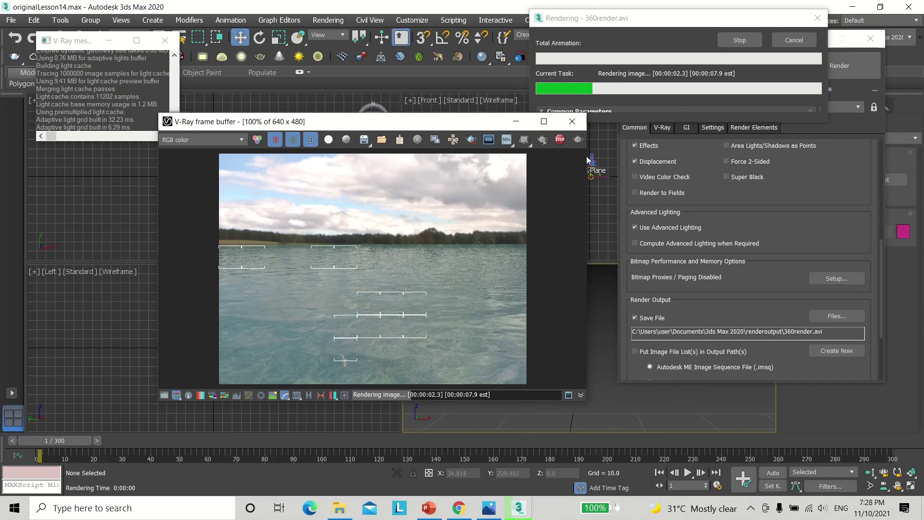
pyautogui.moveTo(515, 2)
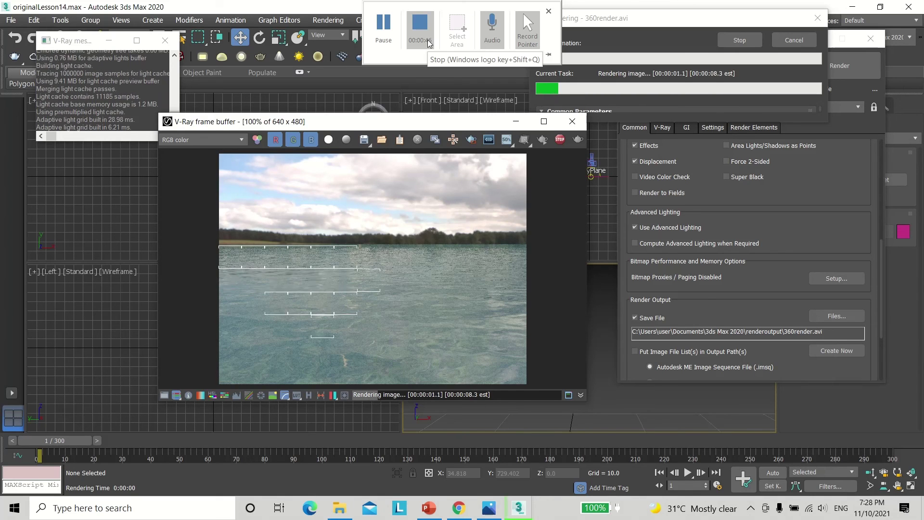
pyautogui.click(429, 42)
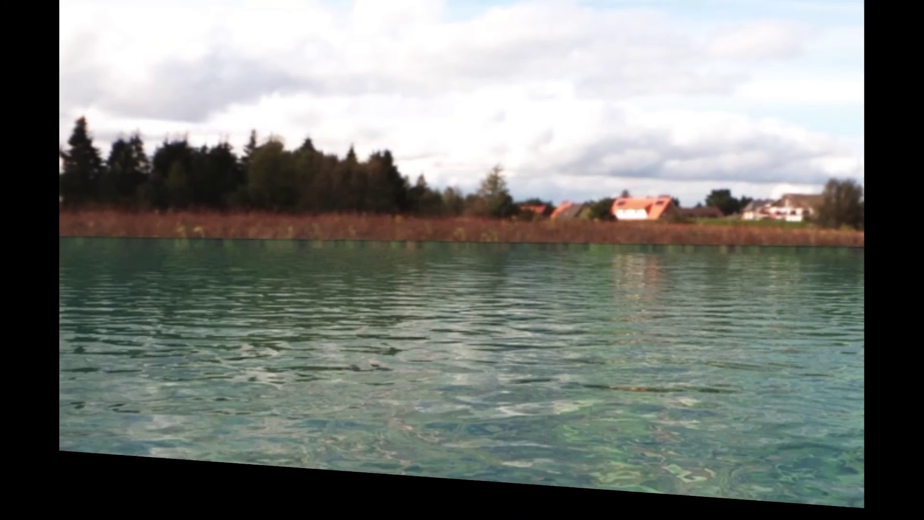